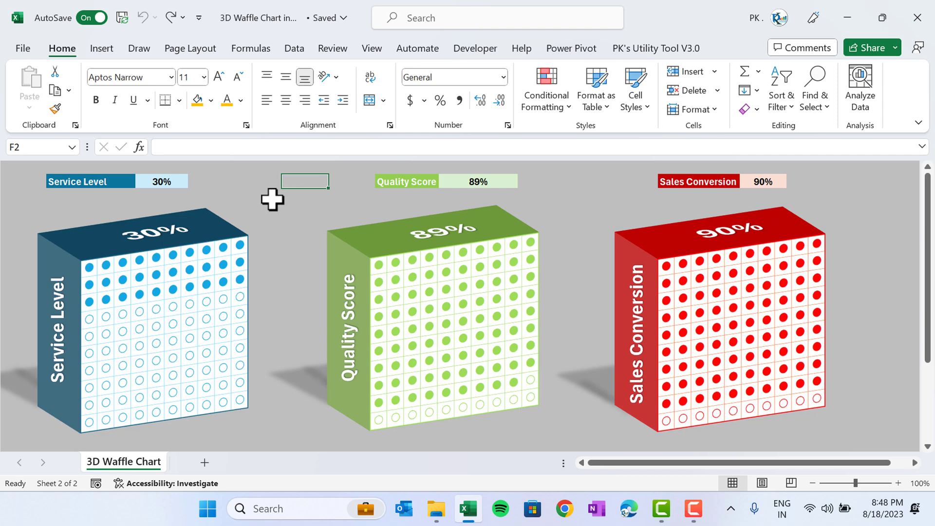
# Recalculate the finished waffle dashboard four times with F9, then create a new blank workbook
pyautogui.press('F9')
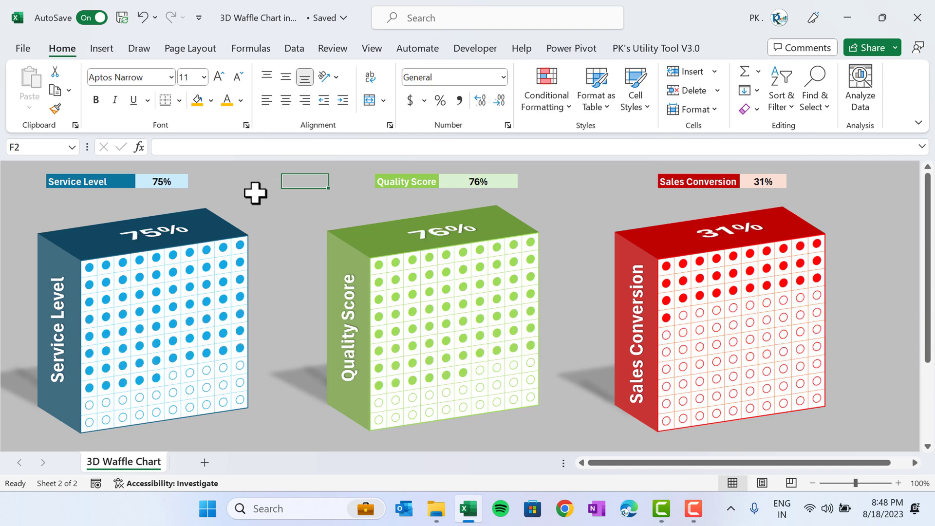
pyautogui.press('F9')
pyautogui.press('F9')
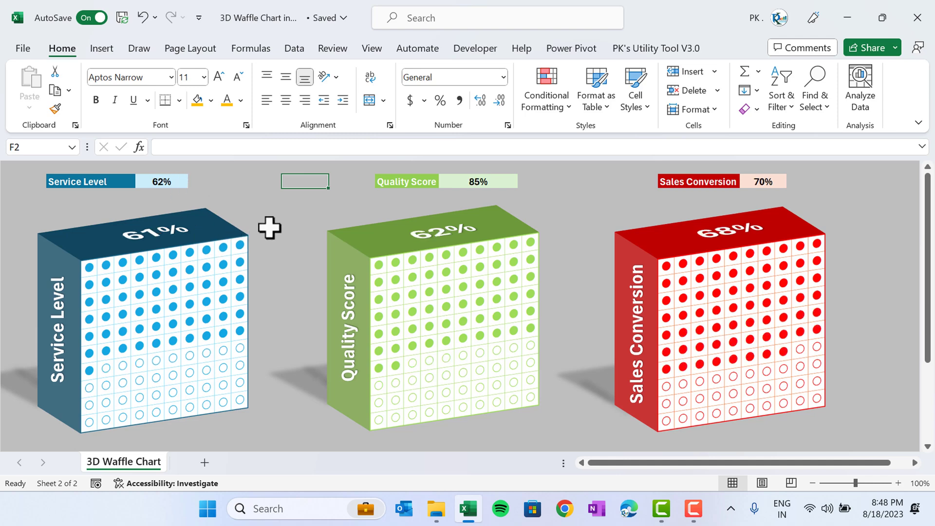
pyautogui.press('F9')
pyautogui.press('F9')
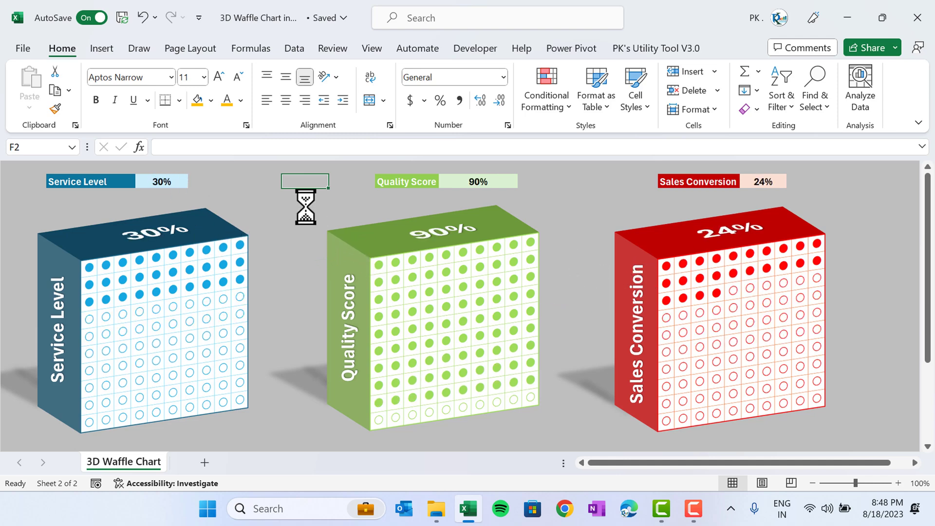
pyautogui.press('F9')
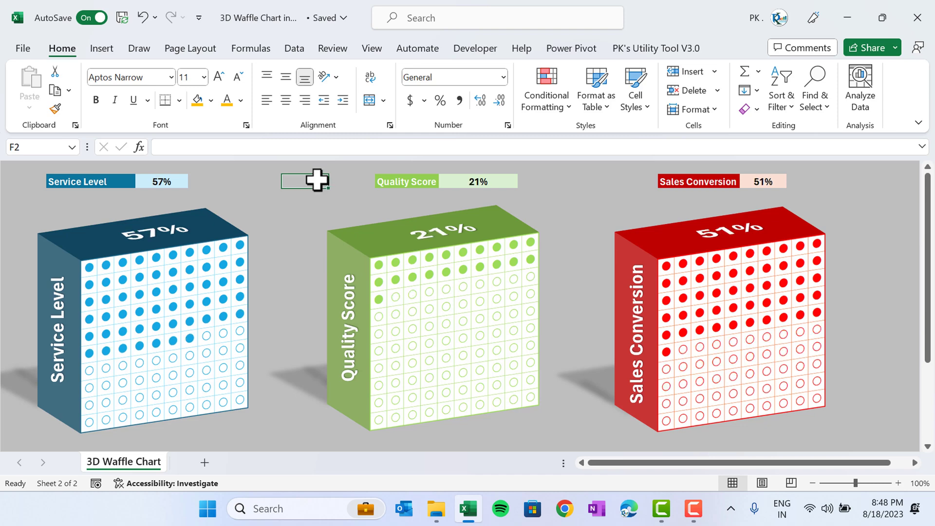
pyautogui.hotkey('ctrl', 'n')
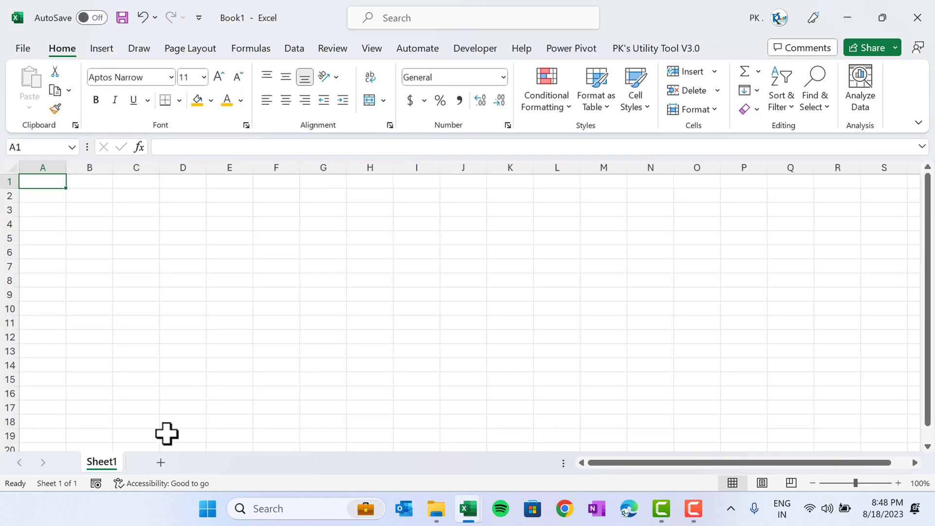
# Rename Sheet1 to Support
pyautogui.doubleClick(112, 465)
pyautogui.write('Support')
pyautogui.press('Return')
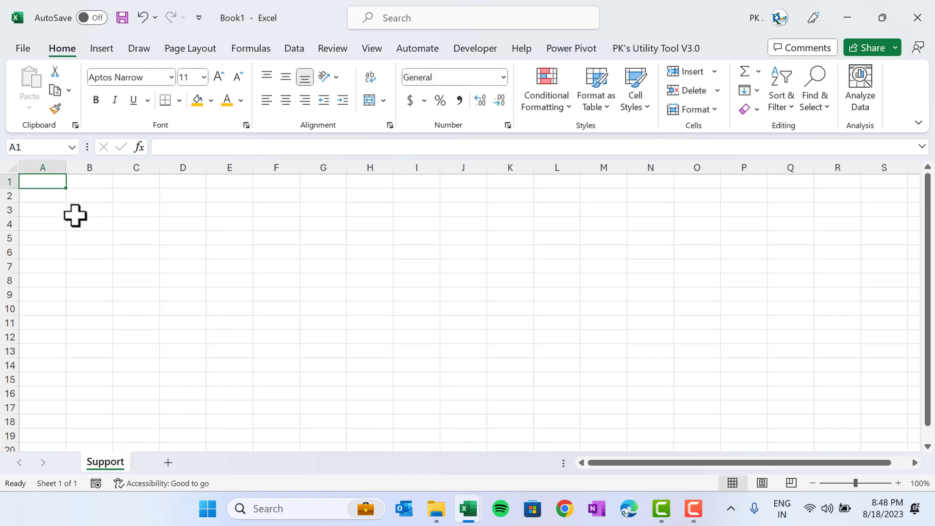
# Enter 'Service Level' in merged C2:E2 and 34% in merged F2:H2
pyautogui.click(133, 196)
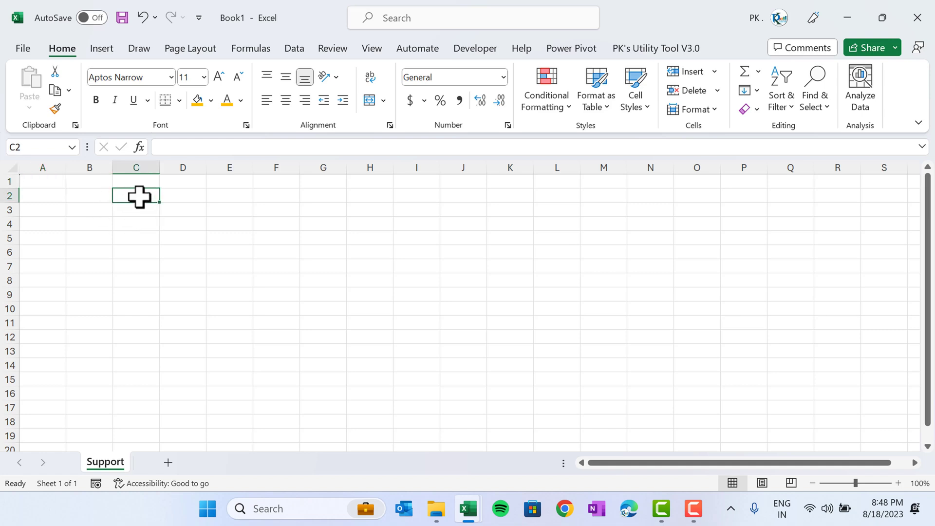
pyautogui.write('Service Level')
pyautogui.hotkey('ctrl', 'Return')
pyautogui.moveTo(129, 194); pyautogui.dragTo(359, 196)
pyautogui.click(370, 102)
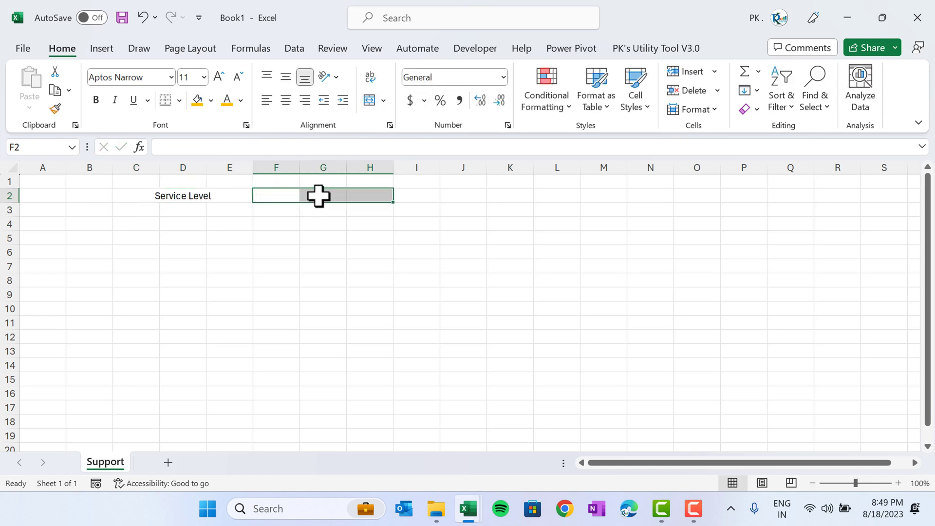
pyautogui.click(370, 101)
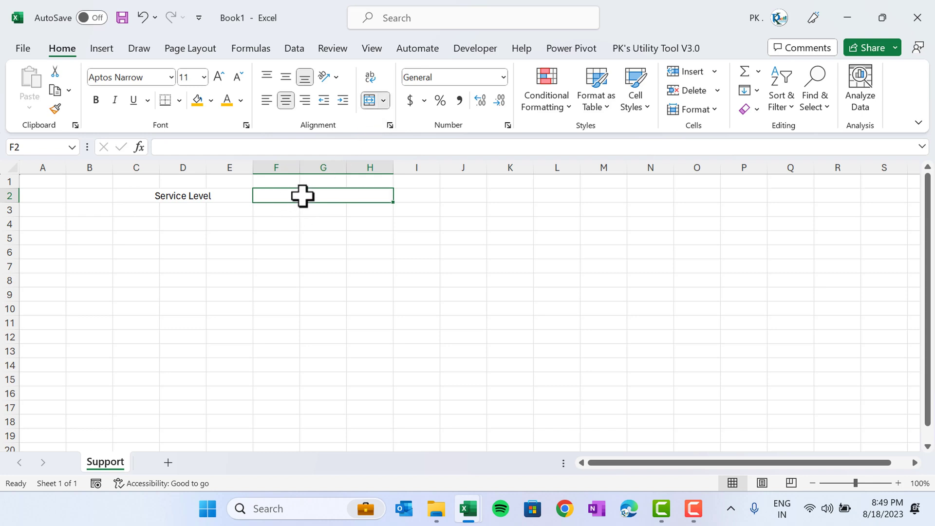
pyautogui.write('34')
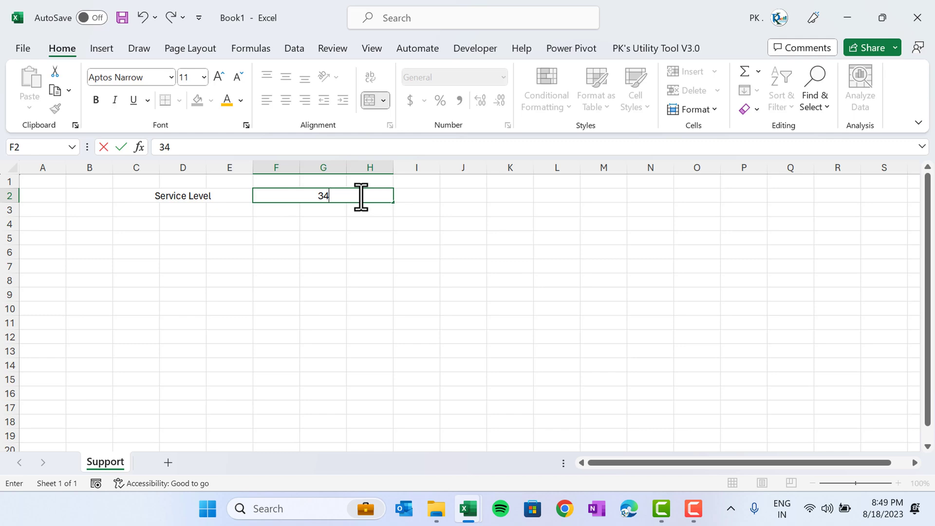
pyautogui.write('%')
pyautogui.press('Return')
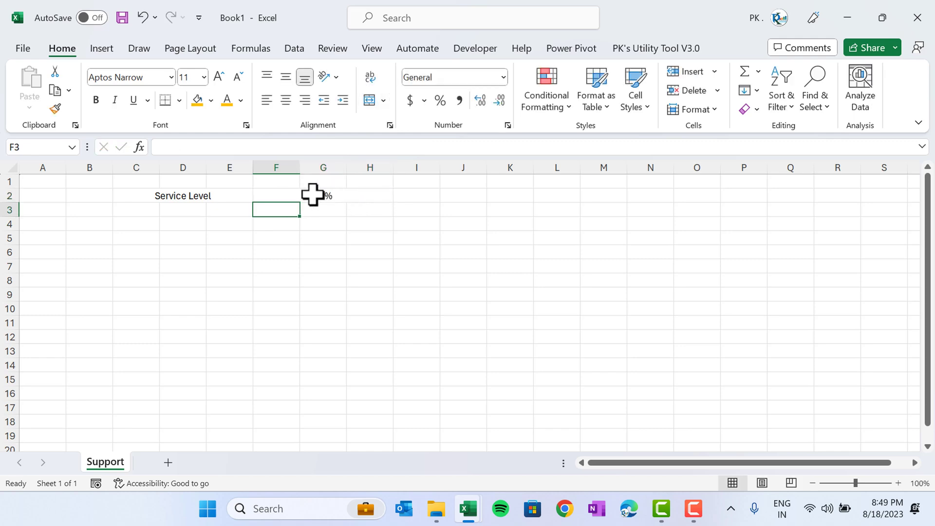
# Fill the Service Level cell green with white text and the 34% cell pale green
pyautogui.click(201, 197)
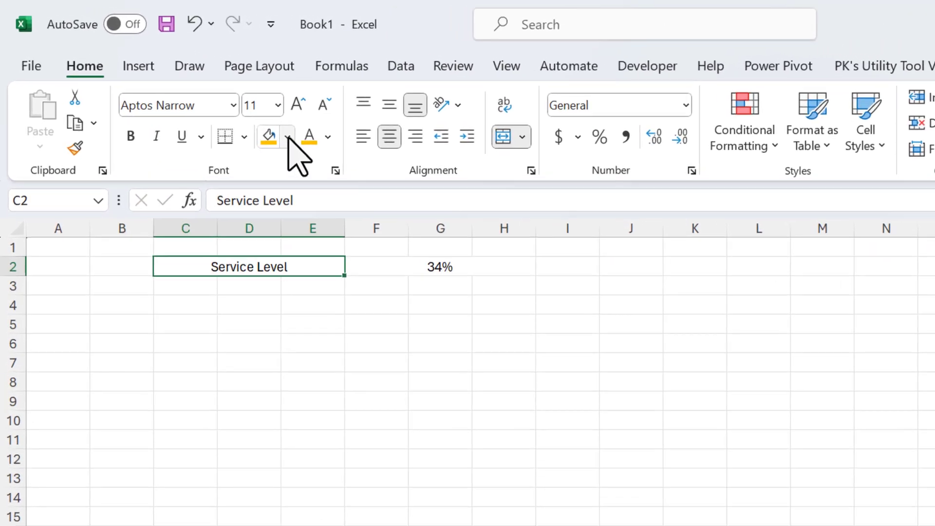
pyautogui.click(211, 100)
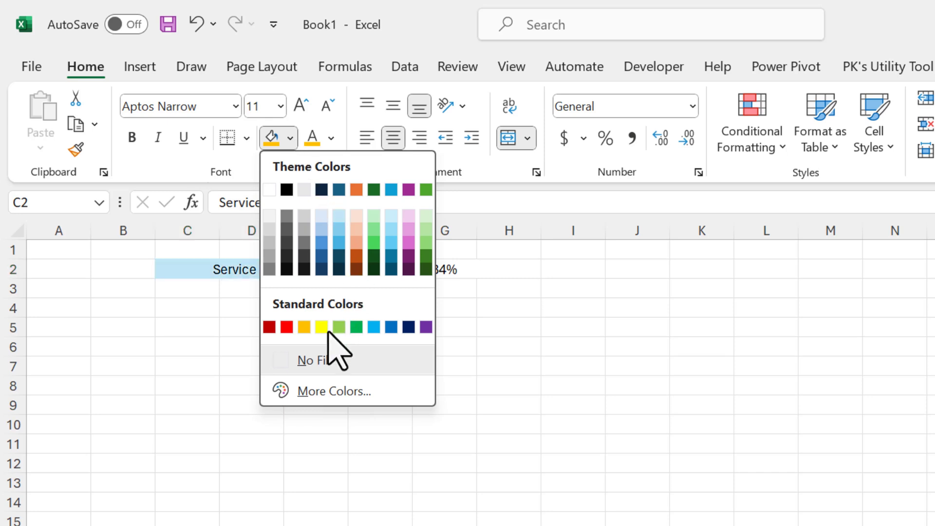
pyautogui.click(339, 327)
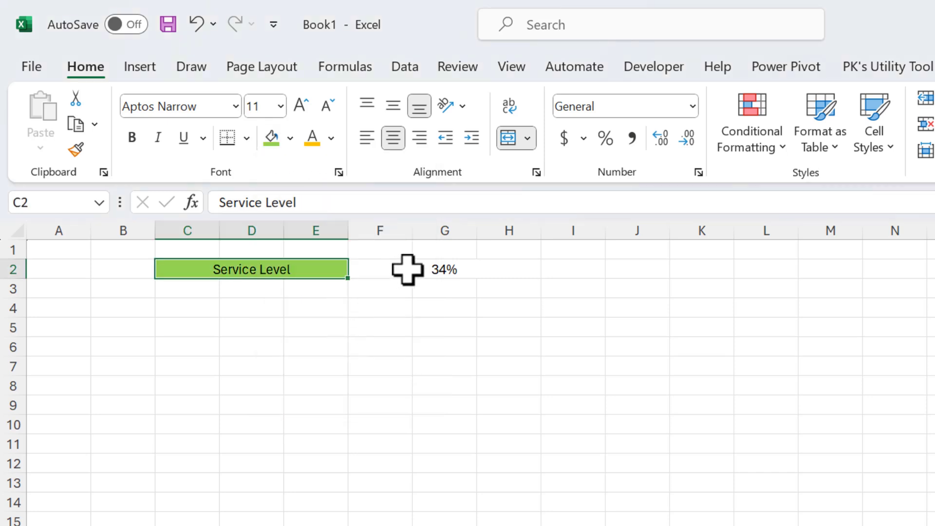
pyautogui.moveTo(407, 269); pyautogui.dragTo(509, 269)
pyautogui.click(291, 138)
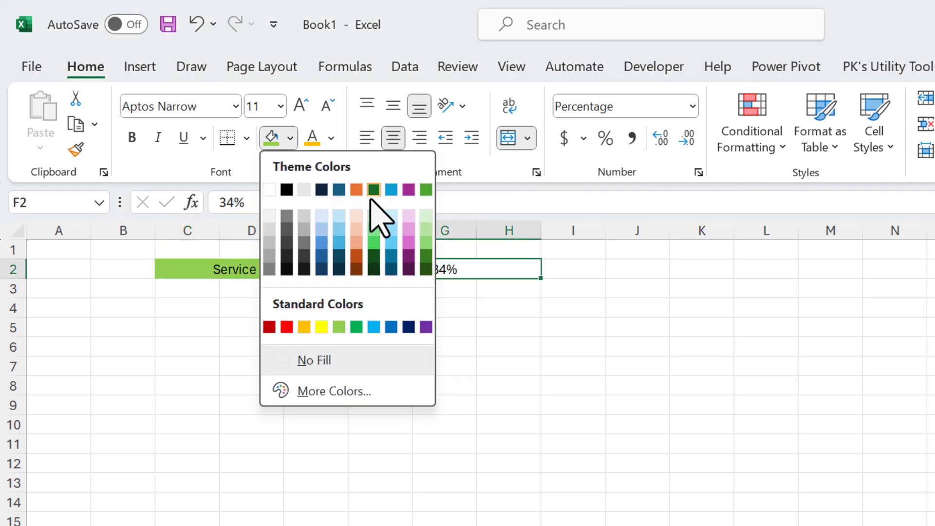
pyautogui.click(426, 218)
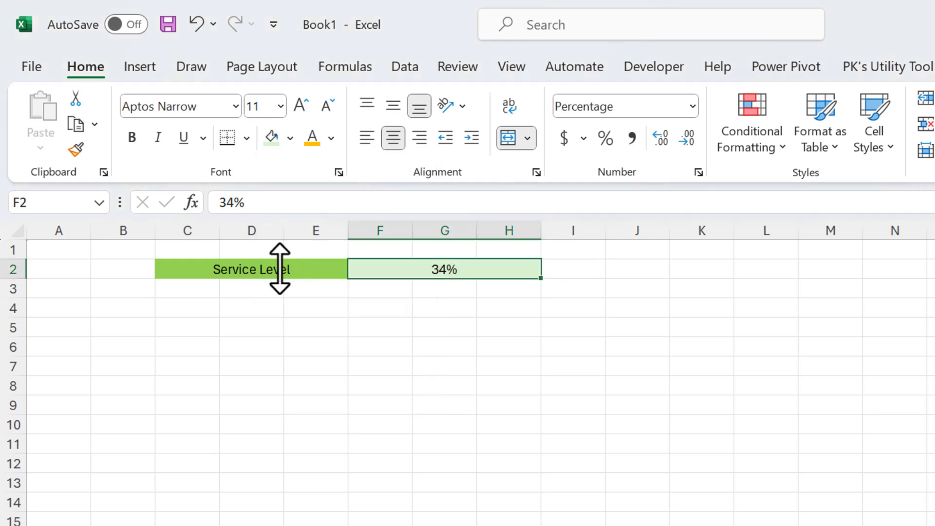
pyautogui.click(280, 268)
pyautogui.click(333, 138)
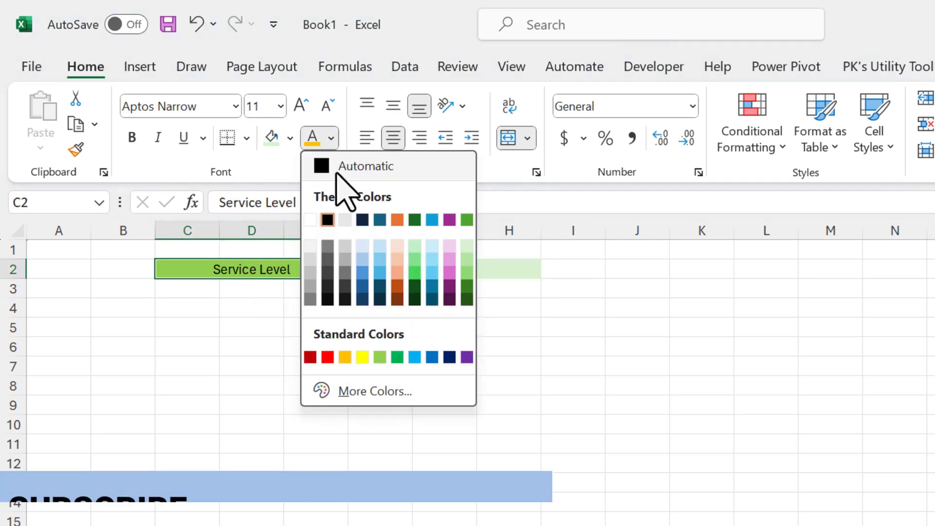
pyautogui.click(321, 217)
pyautogui.click(134, 308)
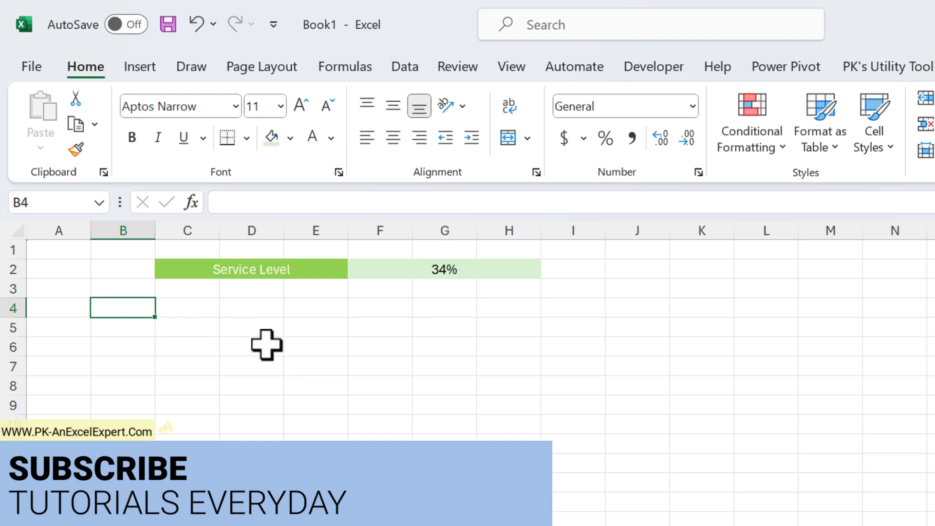
# Enter =SEQUENCE(10,10) in B4 to spill 1–100 across B4:K13
pyautogui.write('=seq')
pyautogui.press('Tab')
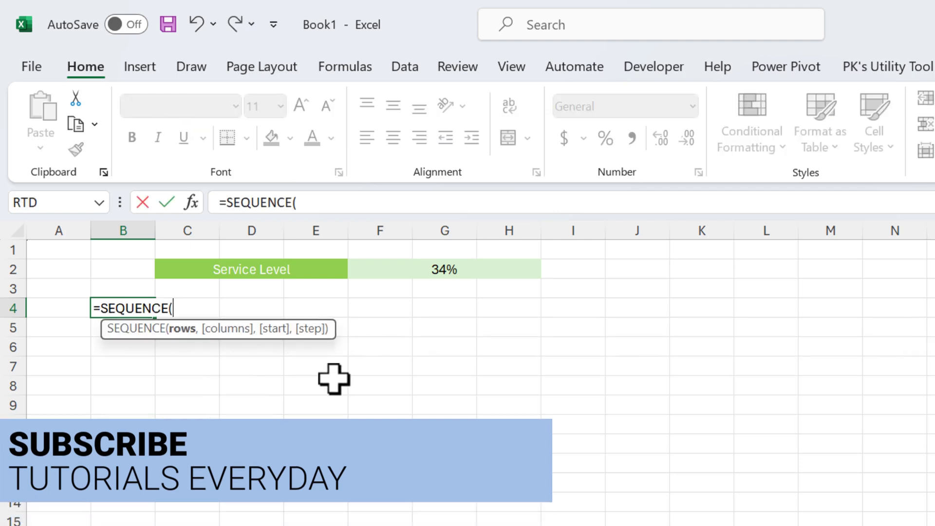
pyautogui.write('10')
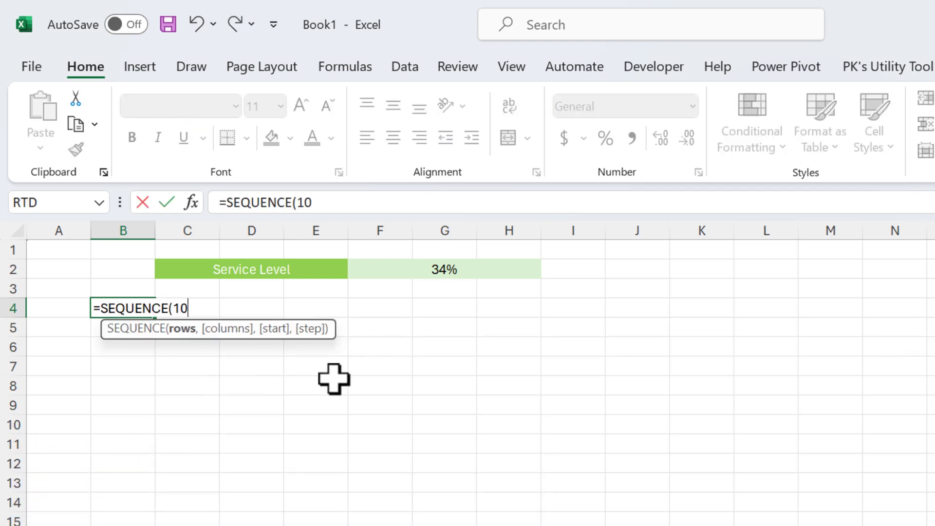
pyautogui.write(',10')
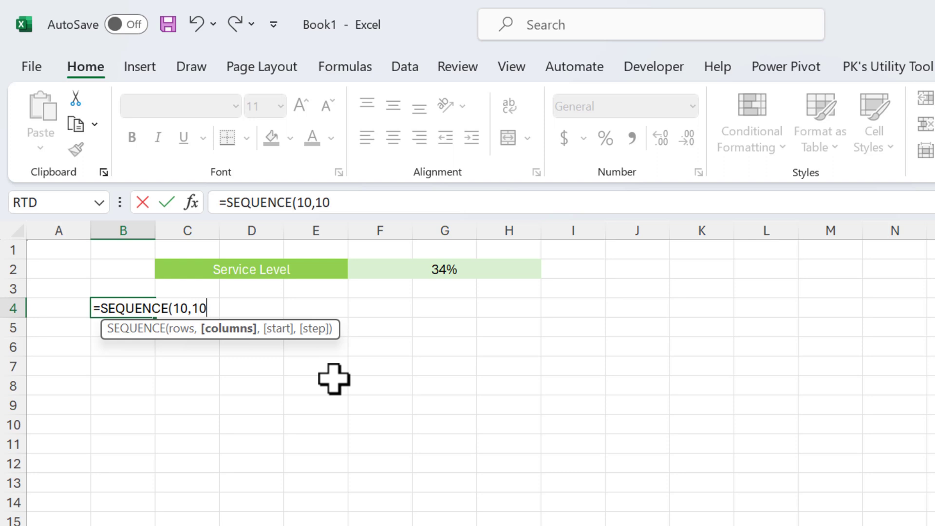
pyautogui.write(')')
pyautogui.press('Return')
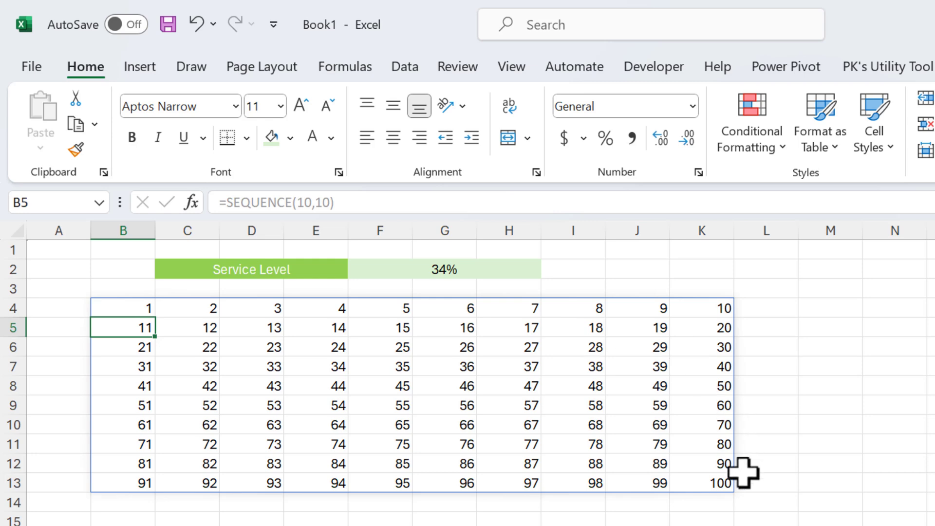
# Narrow columns B–K and resize rows 4–13 so the grid cells are small and square
pyautogui.hotkey('ctrl', 'a')
pyautogui.hotkey('ctrl', 'space')
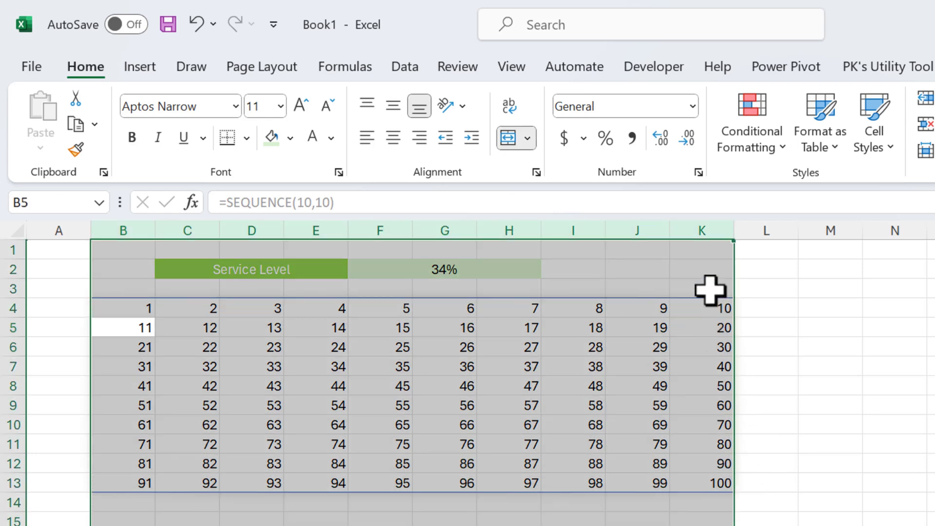
pyautogui.moveTo(733, 230); pyautogui.dragTo(692, 231)
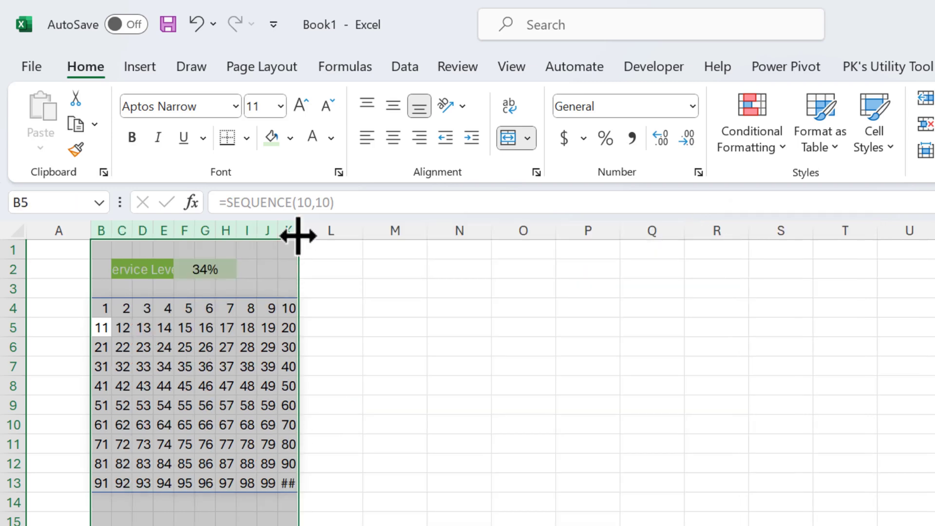
pyautogui.click(175, 323)
pyautogui.click(184, 310)
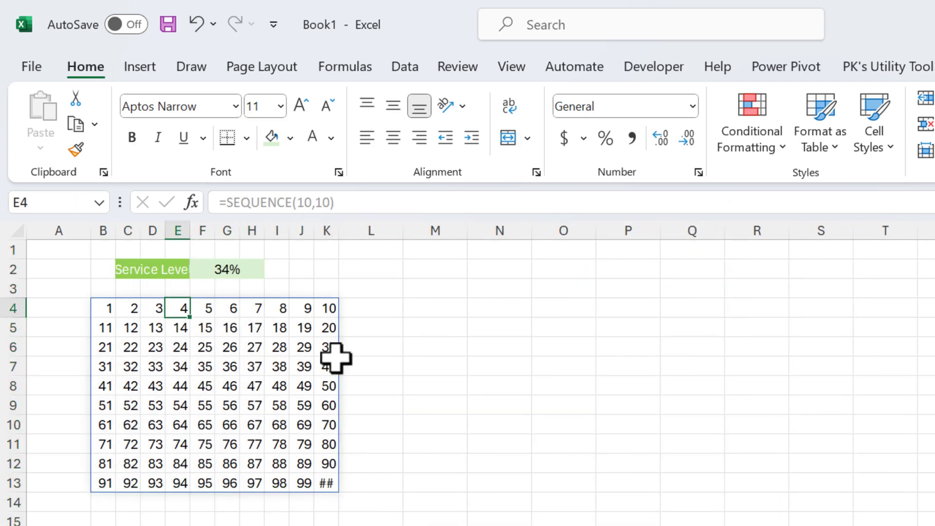
pyautogui.hotkey('ctrl', 'a')
pyautogui.hotkey('shift', 'space')
pyautogui.moveTo(15, 494); pyautogui.dragTo(15, 500)
pyautogui.hotkey('ctrl', 'Left')
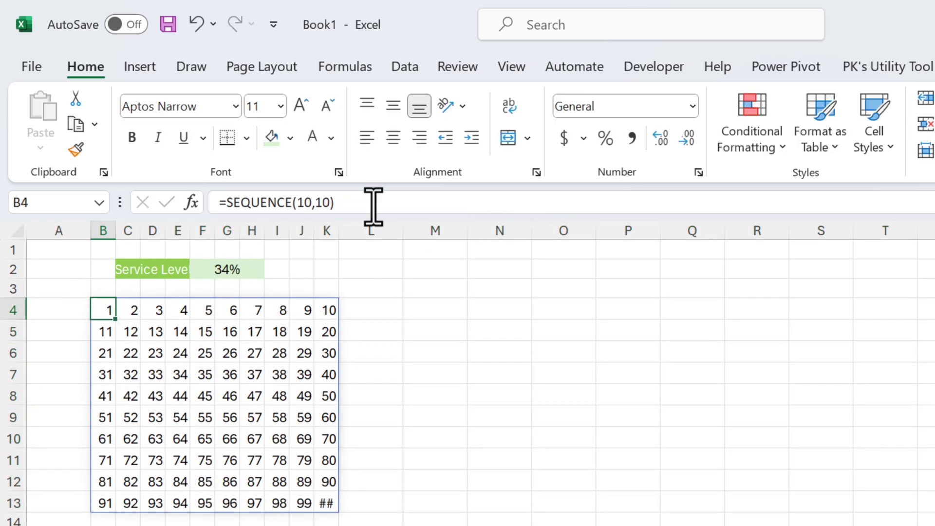
# Change B4's formula to =SEQUENCE(10,10)/100
pyautogui.click(395, 202)
pyautogui.write('/1')
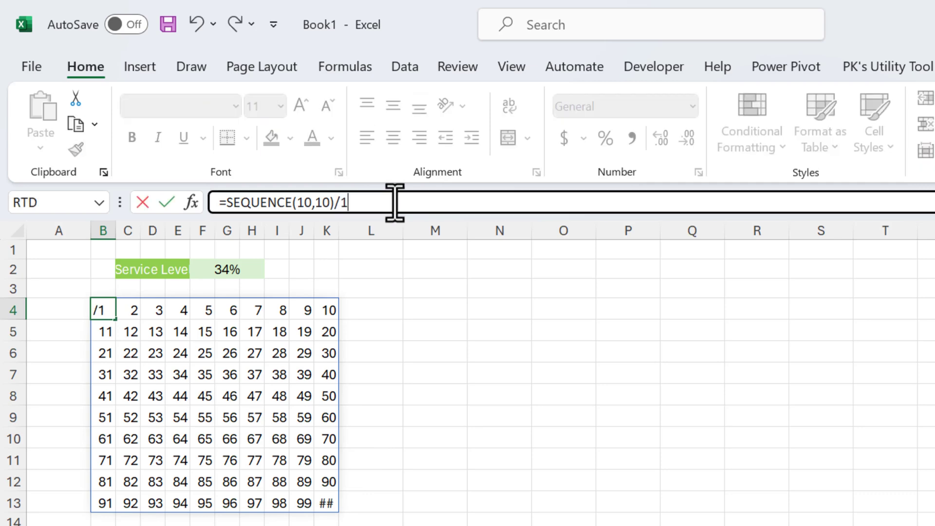
pyautogui.press('Return')
pyautogui.press('Up')
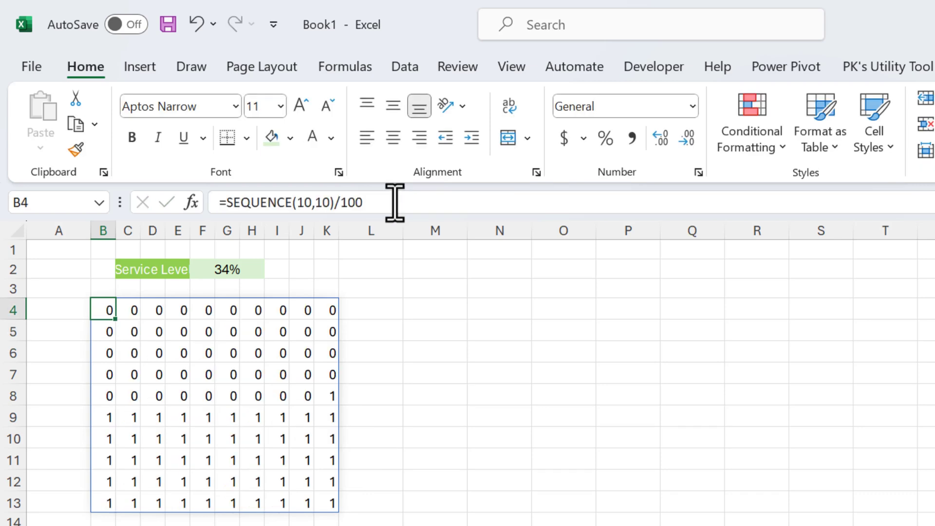
# Format the B4:K13 grid as percentages in 8-point font
pyautogui.hotkey('ctrl', 'shift', 'Right')
pyautogui.hotkey('ctrl', 'shift', 'Down')
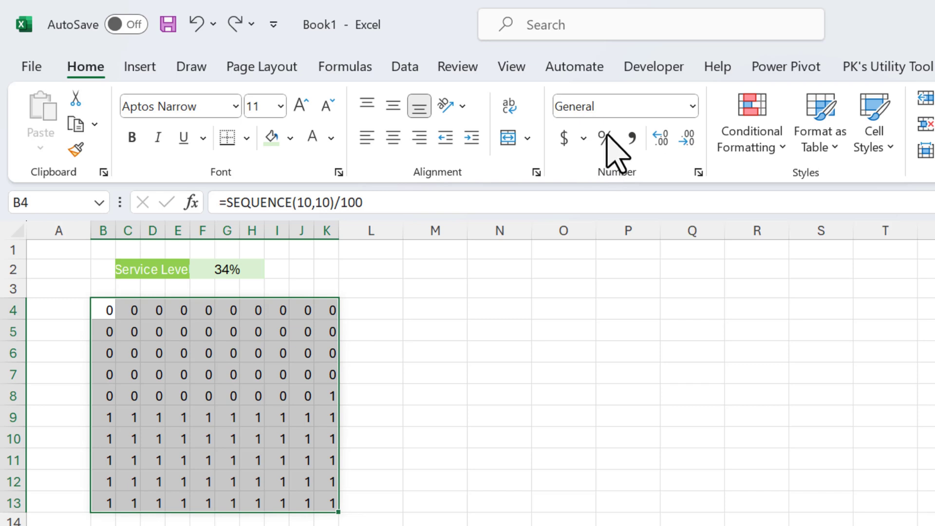
pyautogui.click(607, 137)
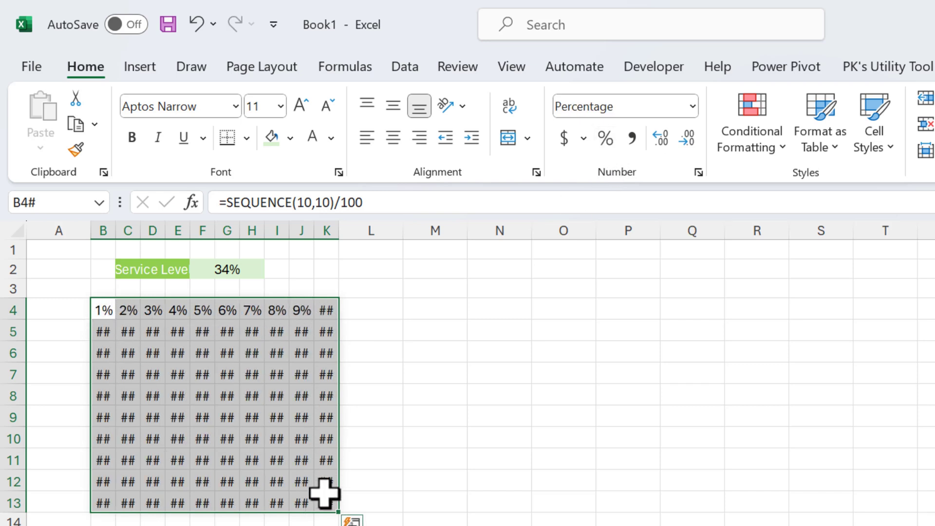
pyautogui.click(326, 105)
pyautogui.click(327, 105)
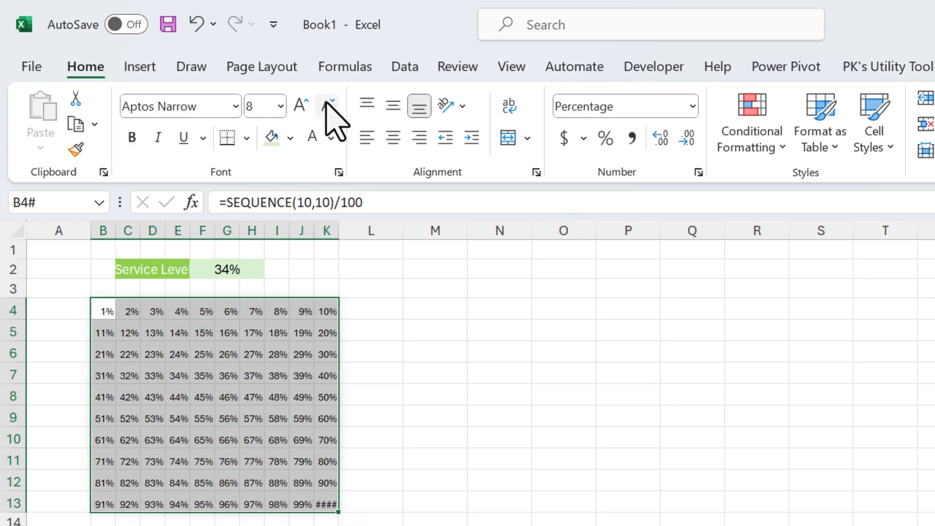
pyautogui.click(111, 314)
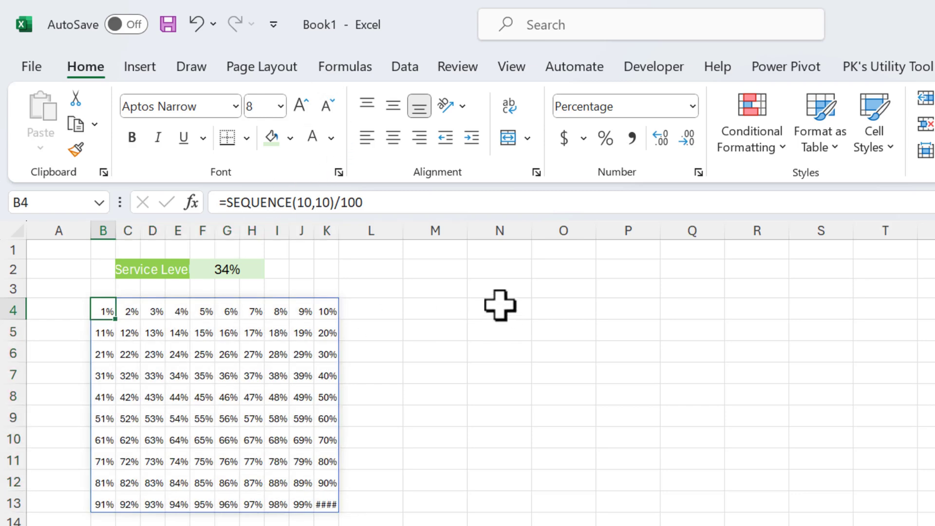
pyautogui.click(501, 312)
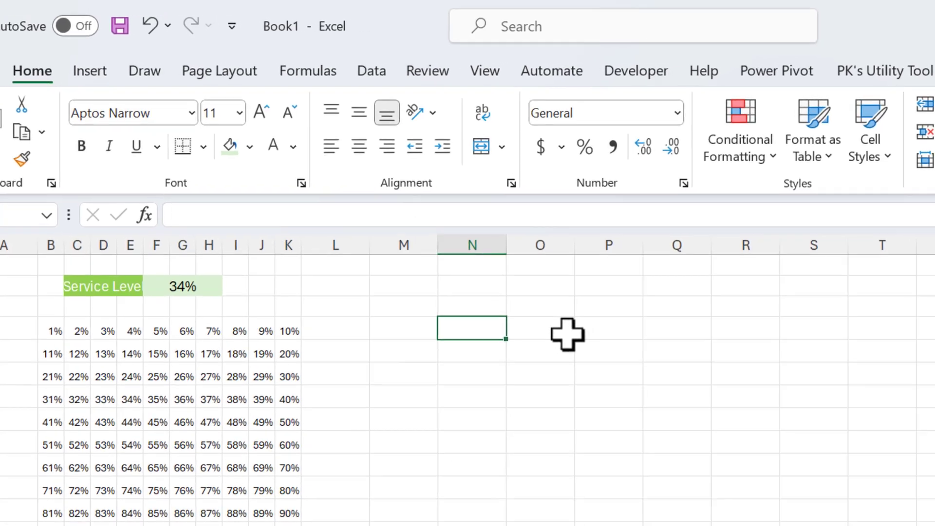
# Enter character codes 9679 in N4 and 9675 in N5
pyautogui.write('9679')
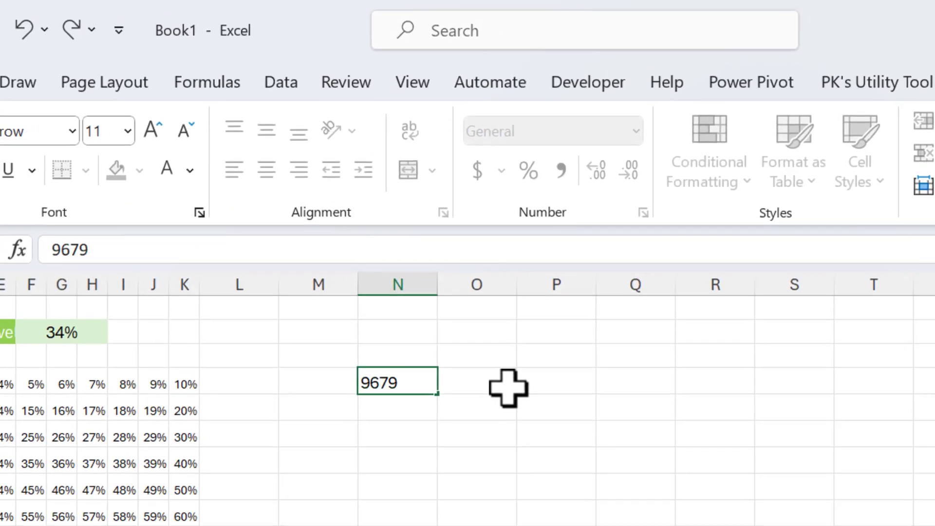
pyautogui.press('Return')
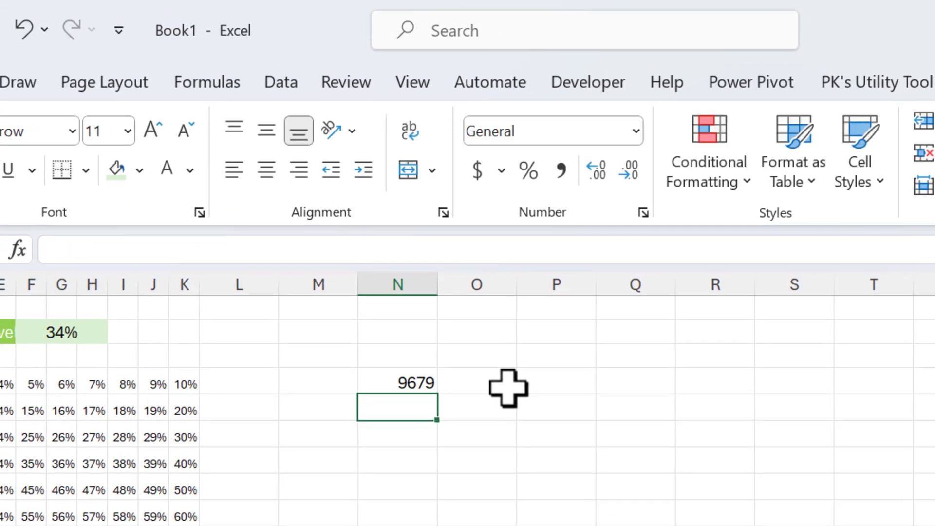
pyautogui.write('9675')
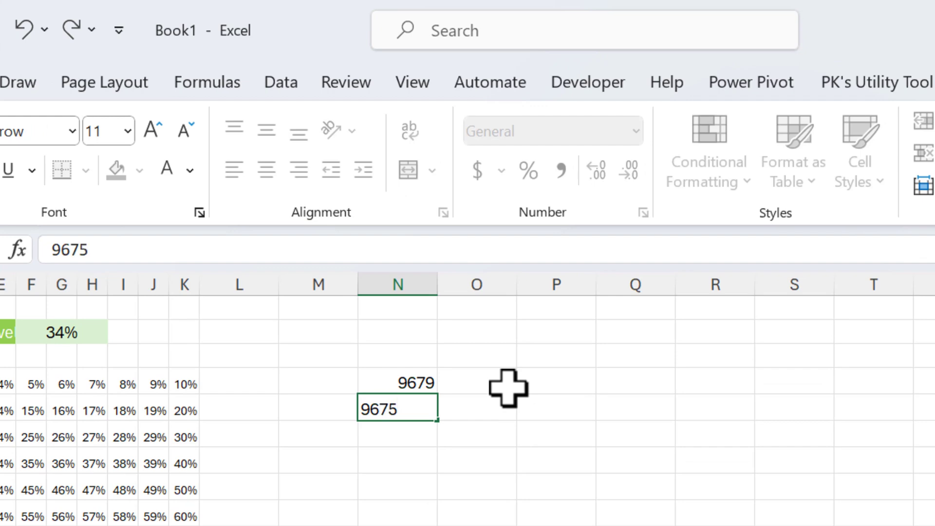
pyautogui.press('Return')
# Enter =UNICHAR(N4) in O4 and fill it down to O5
pyautogui.click(508, 388)
pyautogui.click(508, 385)
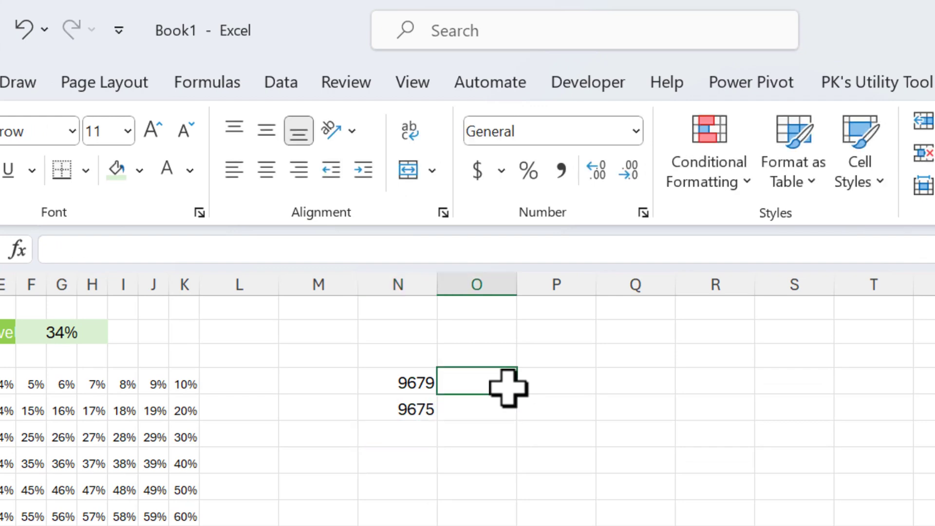
pyautogui.write('=un')
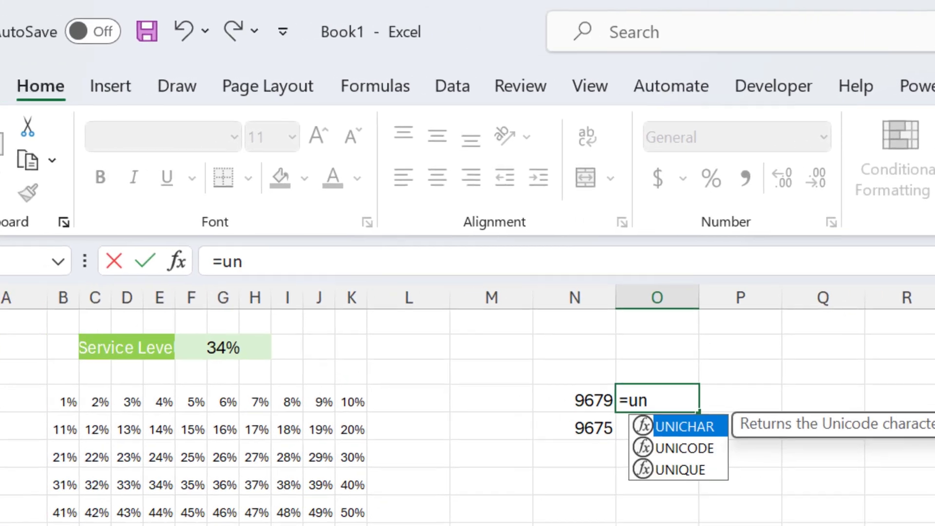
pyautogui.write('i')
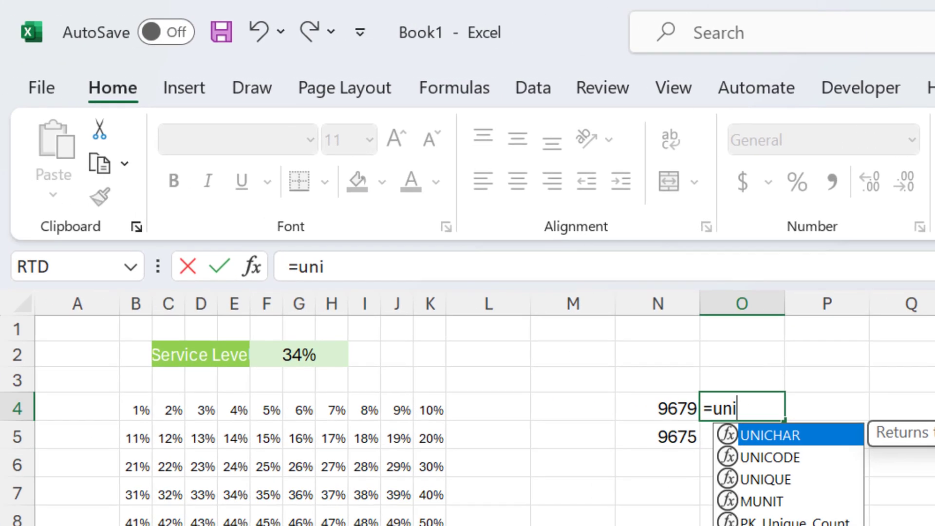
pyautogui.press('Tab')
pyautogui.press('Left')
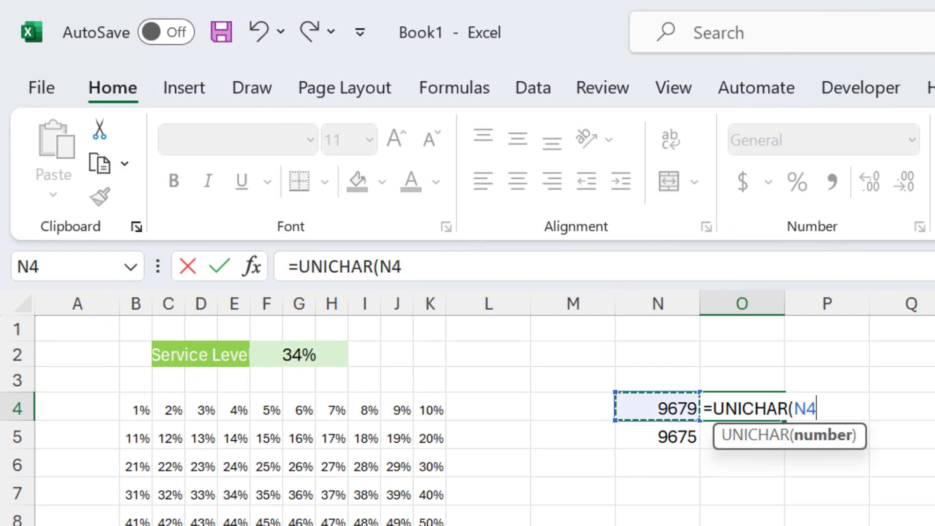
pyautogui.hotkey('shift', 'Return')
pyautogui.press('Down')
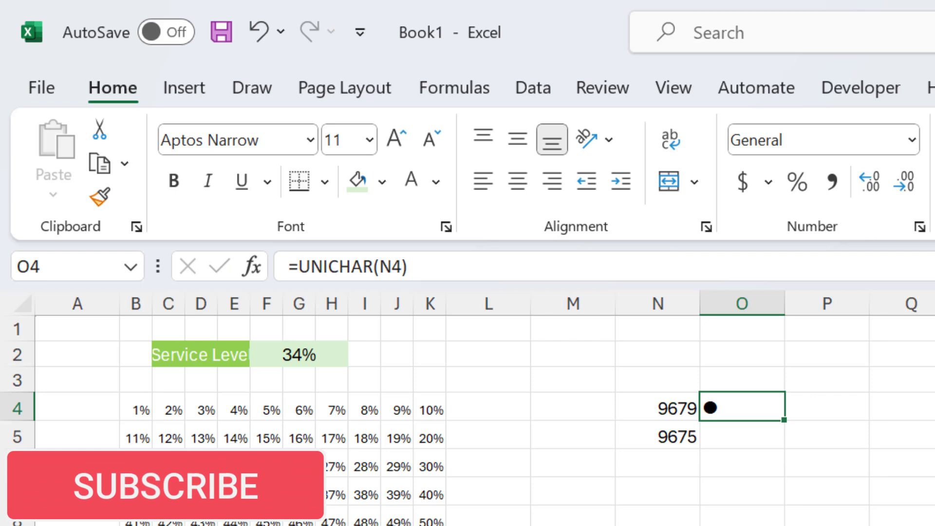
pyautogui.press('Down')
pyautogui.hotkey('ctrl', 'd')
# Check the codes and the filled and hollow circle formulas in N4:O5
pyautogui.press('Up')
pyautogui.press('Down')
pyautogui.press('Left')
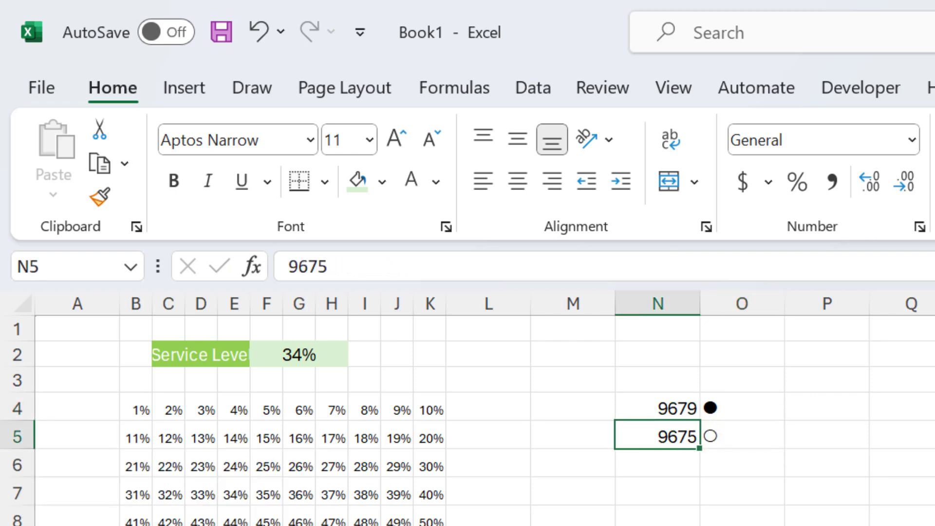
pyautogui.press('Right')
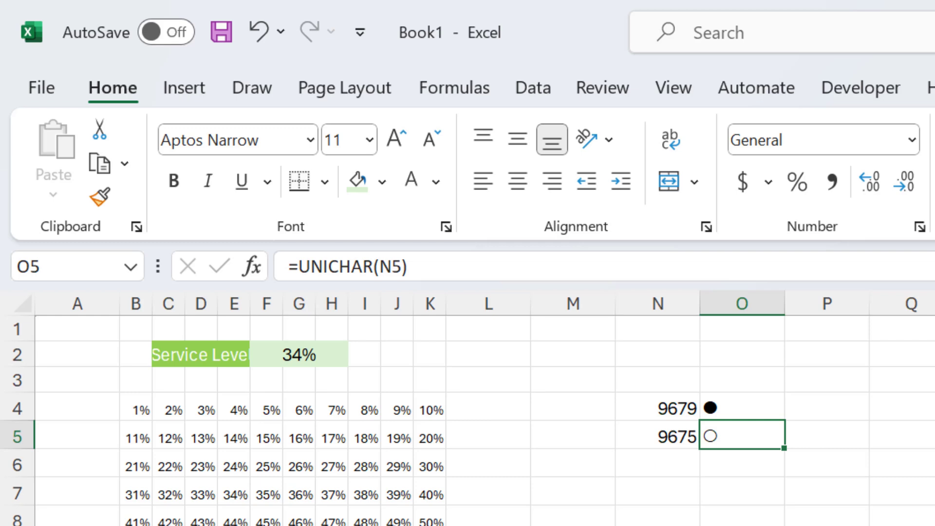
pyautogui.press('Up')
pyautogui.press('Left')
pyautogui.press('Right')
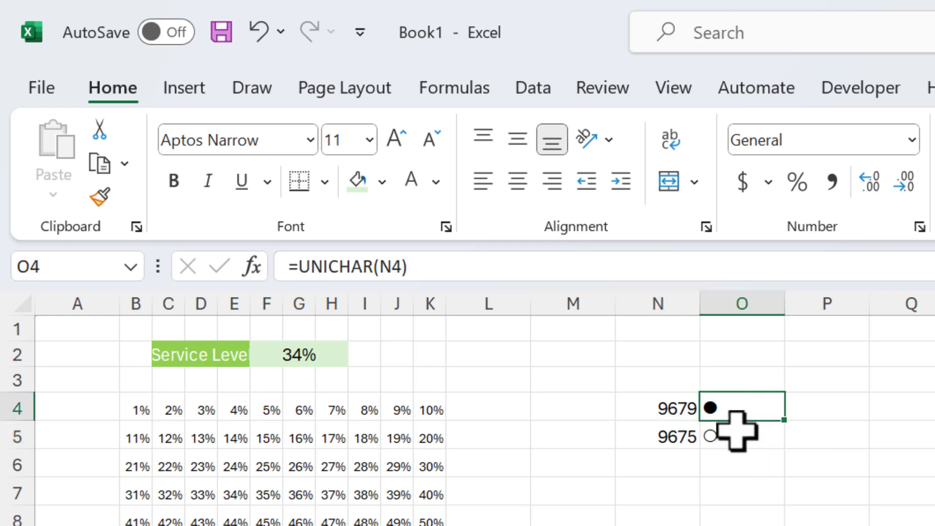
pyautogui.press('Down')
pyautogui.click(745, 407)
pyautogui.click(730, 433)
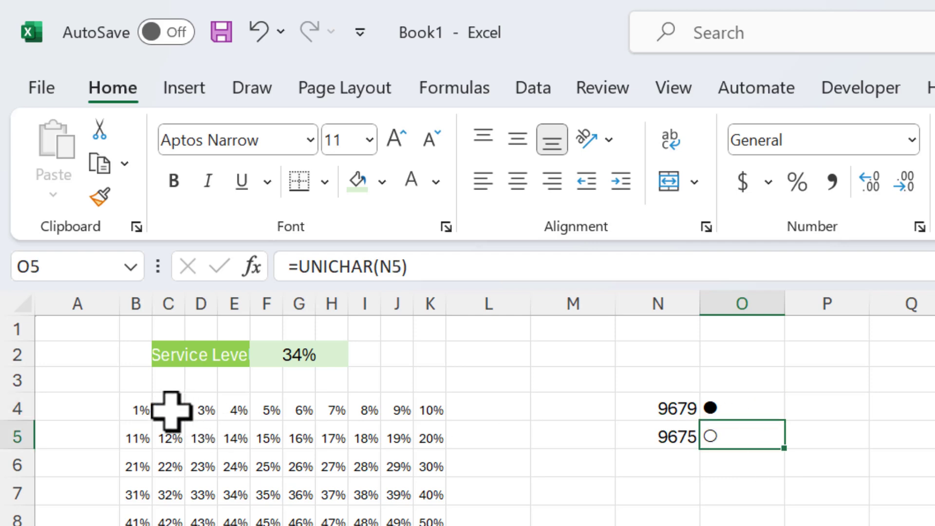
pyautogui.click(133, 409)
# Rewrite B4 as =IF(SEQUENCE(10,10)/100<=$F$2,UNICHAR(9679),UNICHAR(9675)) to draw the dot grid
pyautogui.click(300, 266)
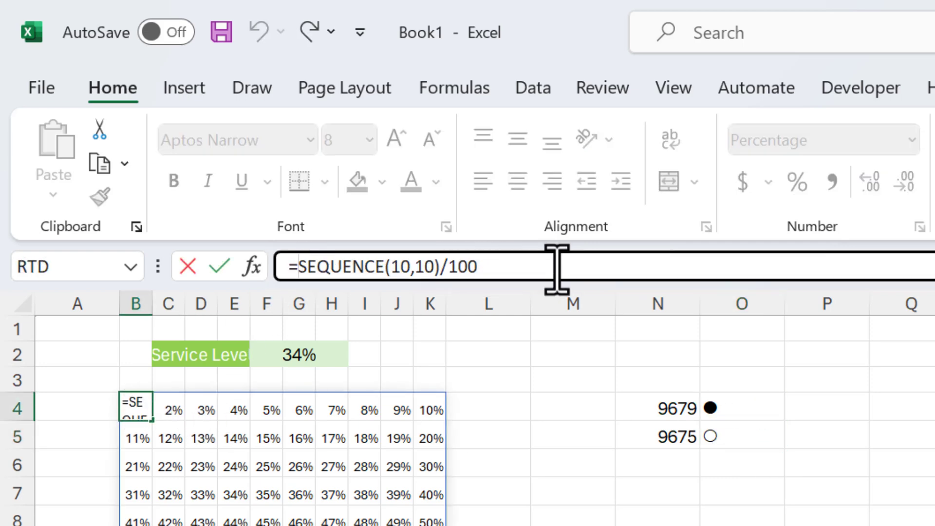
pyautogui.write('if')
pyautogui.press('Tab')
pyautogui.click(365, 307)
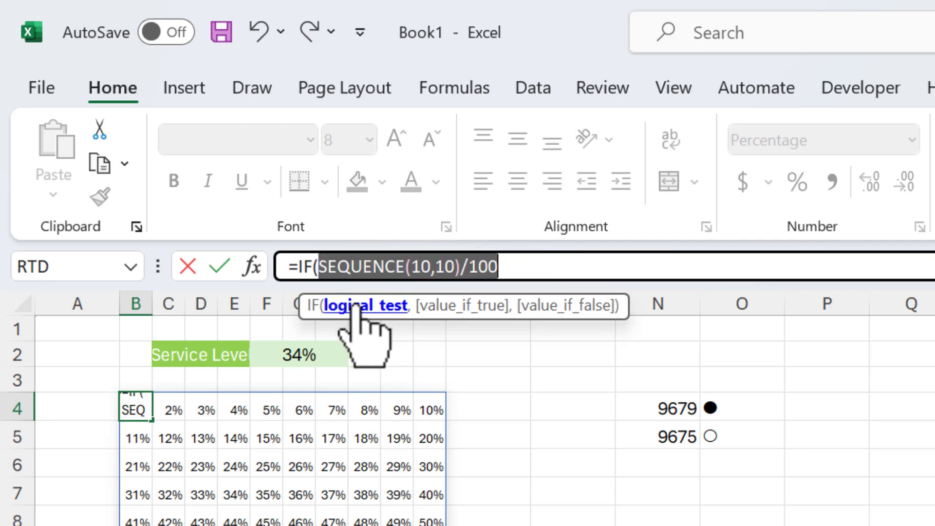
pyautogui.click(518, 267)
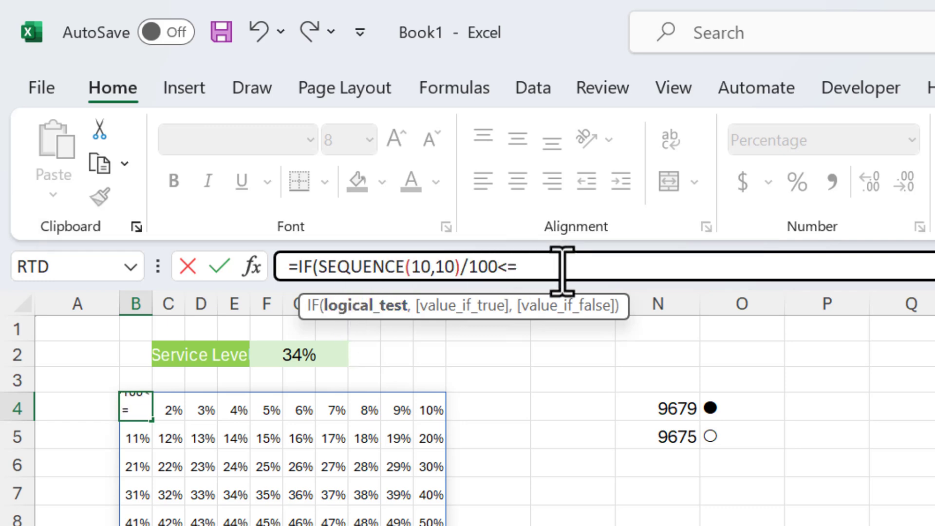
pyautogui.click(315, 358)
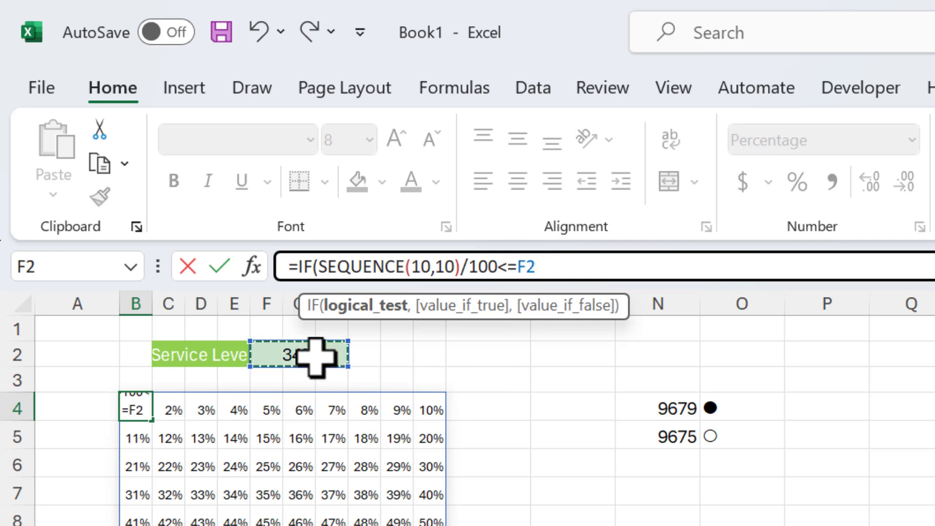
pyautogui.press('F4')
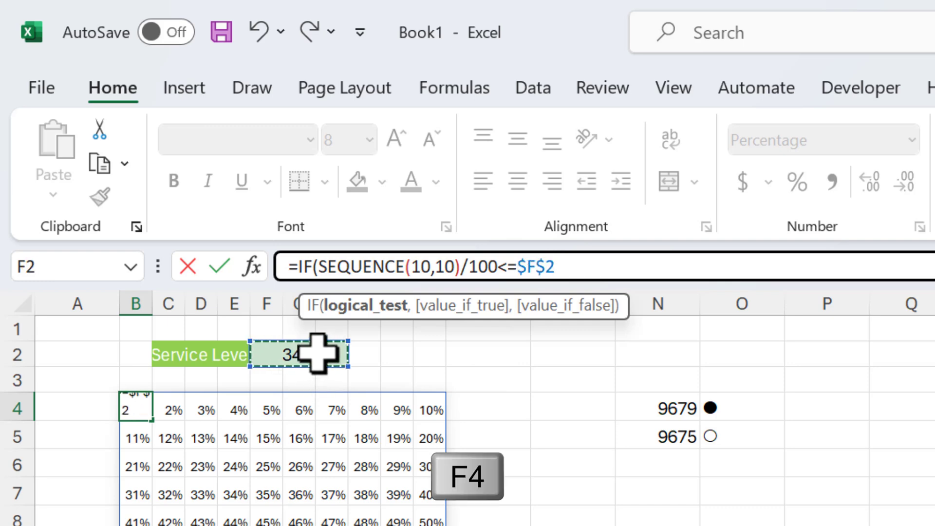
pyautogui.write(',')
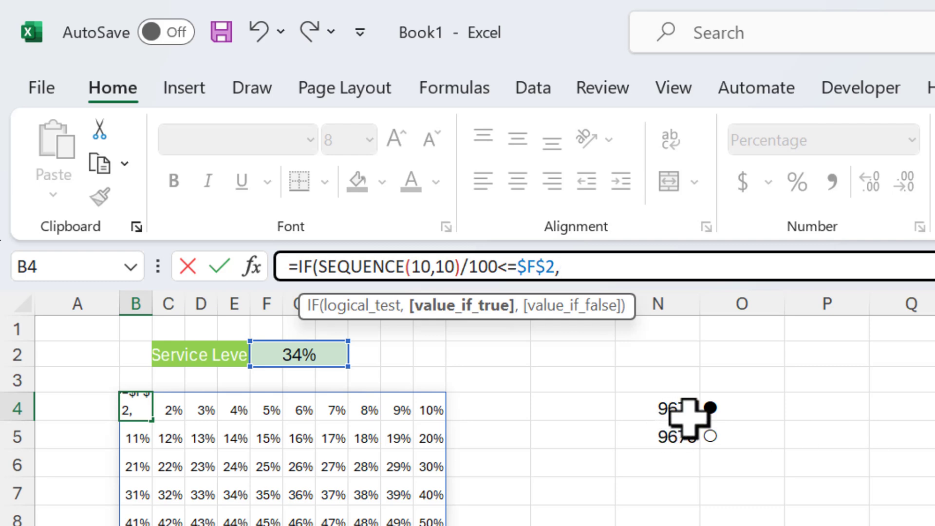
pyautogui.write('uni')
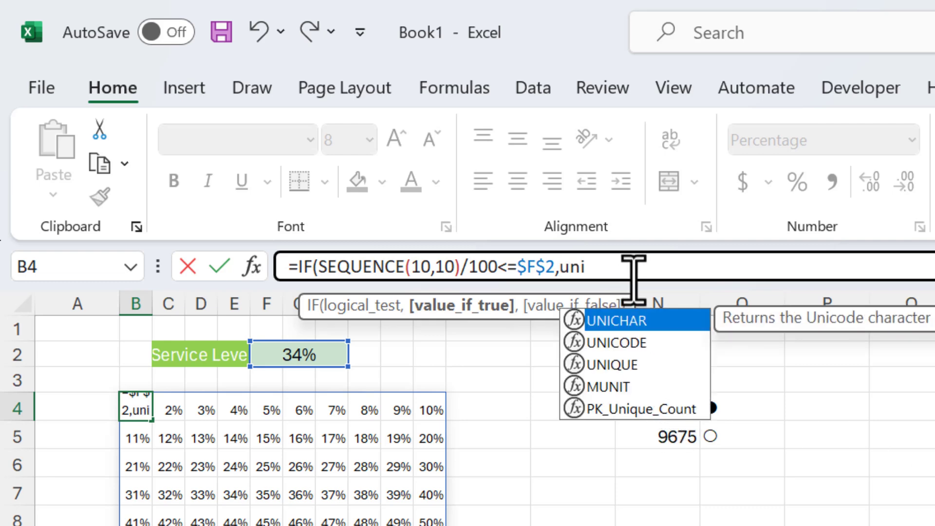
pyautogui.press('Tab')
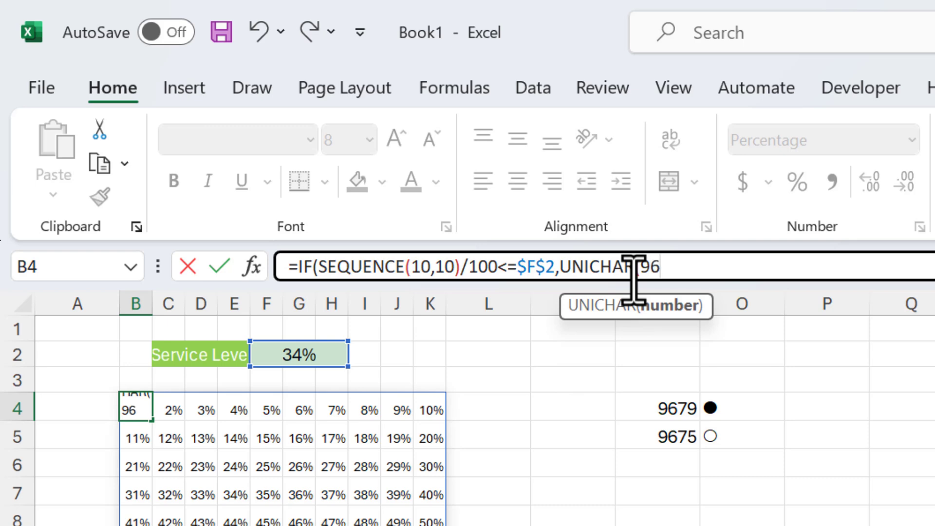
pyautogui.write('9679),')
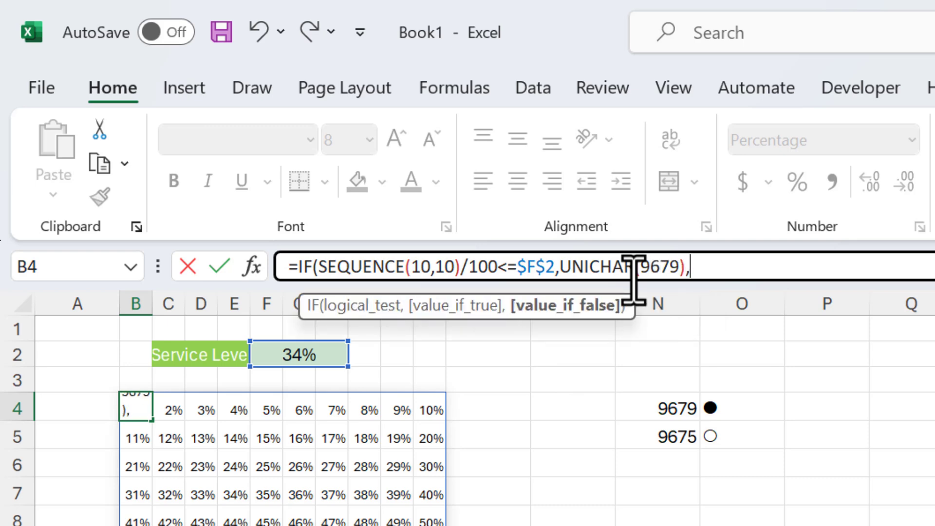
pyautogui.write('uni')
pyautogui.press('Tab')
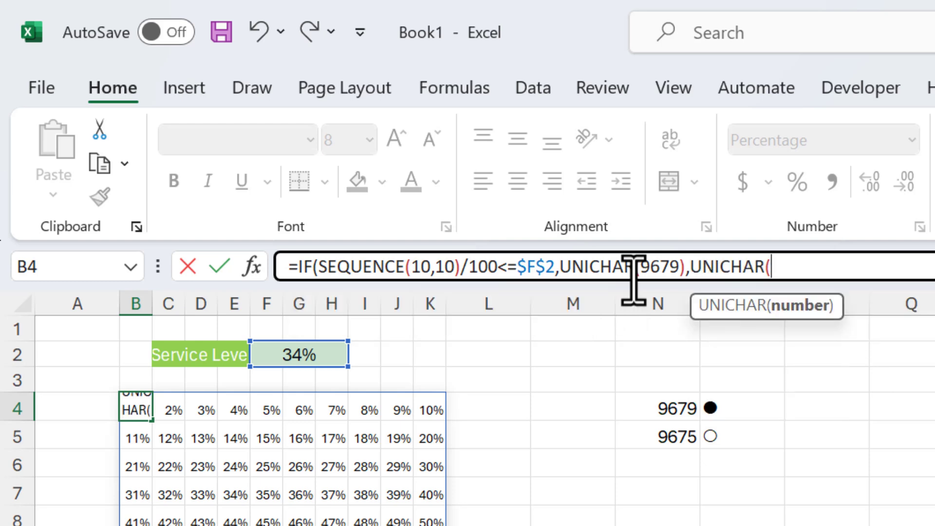
pyautogui.write('9675))')
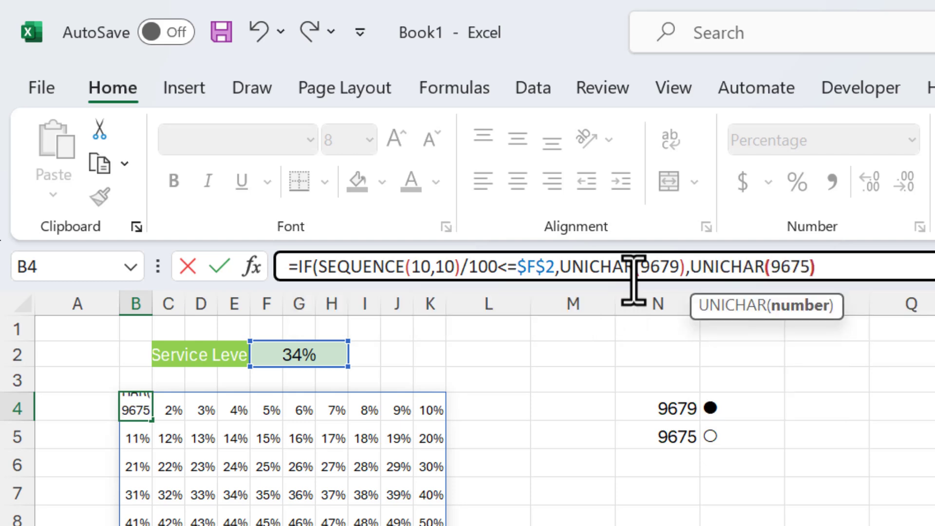
pyautogui.press('Return')
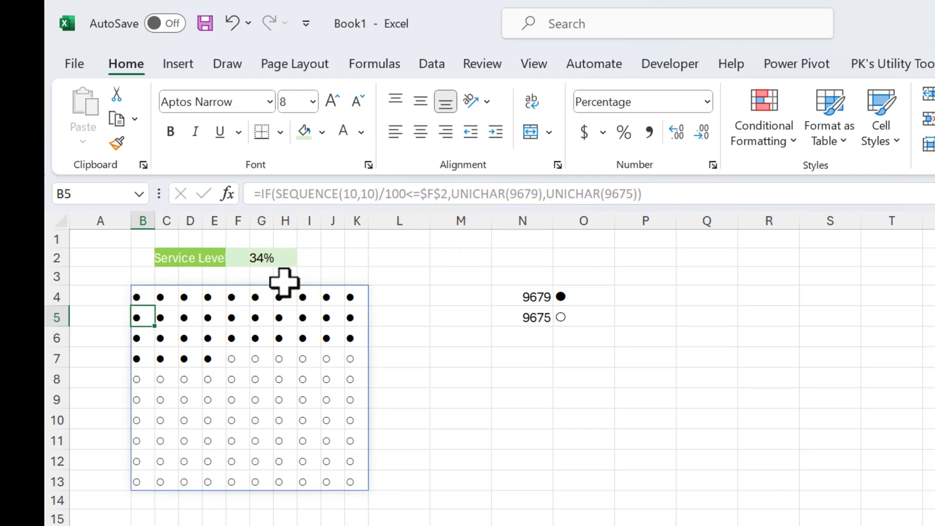
# Change the service level in F2 to 5%
pyautogui.click(280, 257)
pyautogui.write('5')
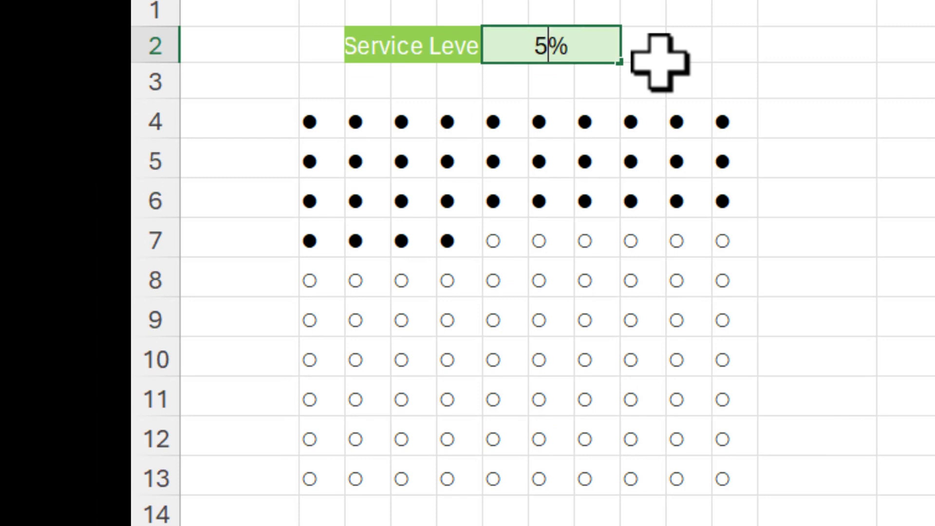
pyautogui.press('Return')
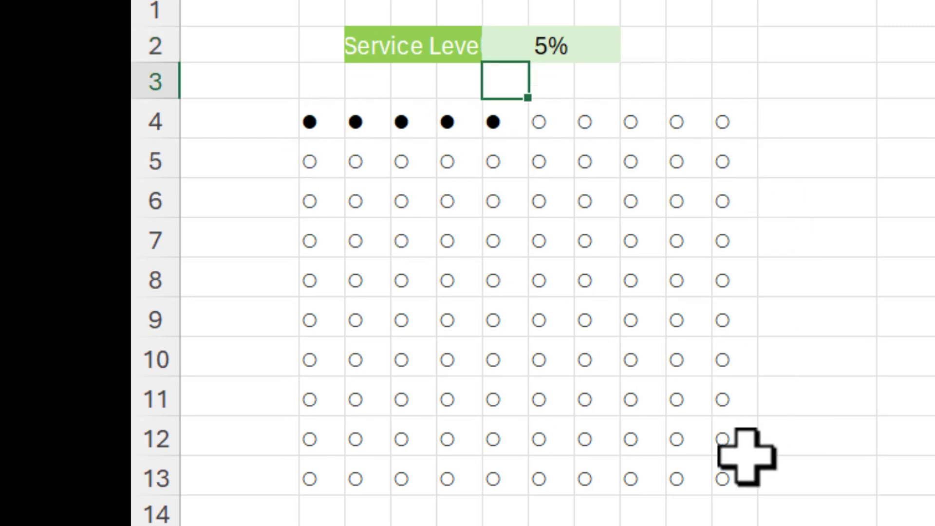
# Center the dot grid horizontally and vertically and raise its font to 12
pyautogui.click(309, 122)
pyautogui.hotkey('ctrl', 'a')
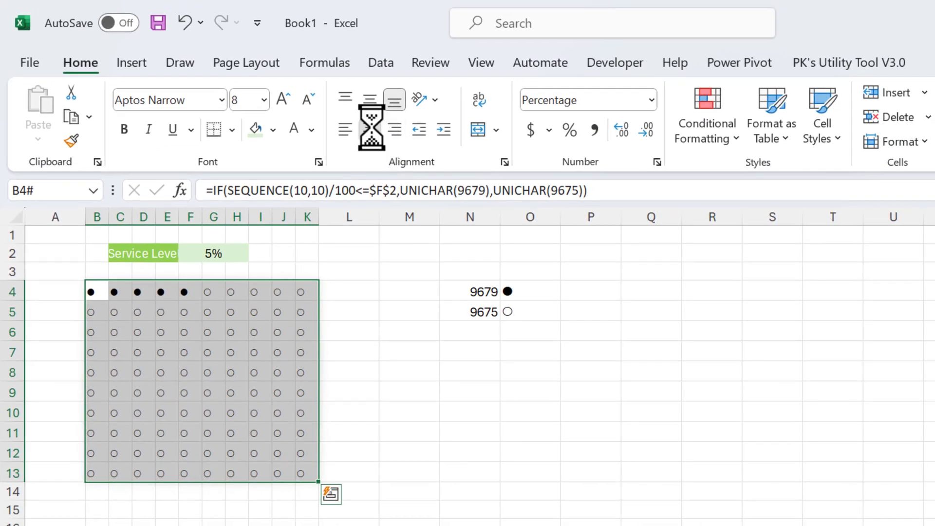
pyautogui.click(370, 129)
pyautogui.click(367, 99)
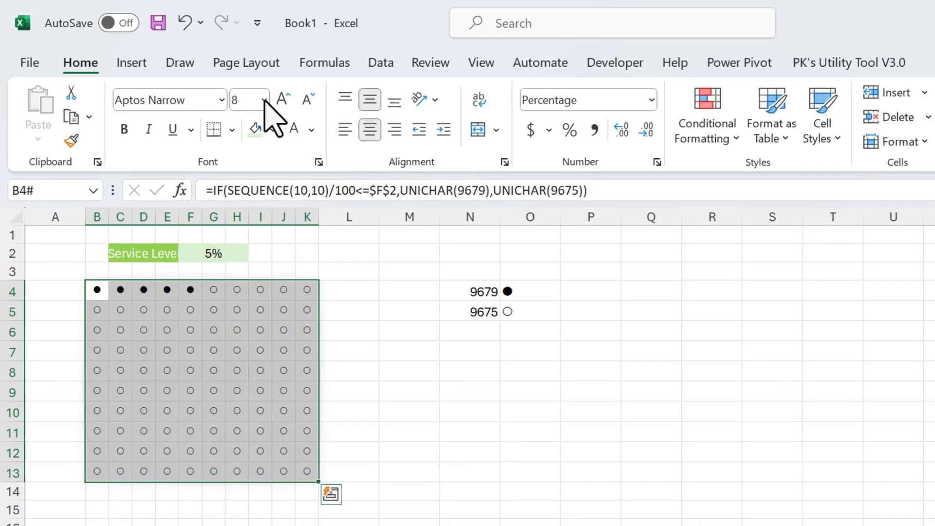
pyautogui.click(283, 99)
pyautogui.click(283, 98)
pyautogui.click(284, 101)
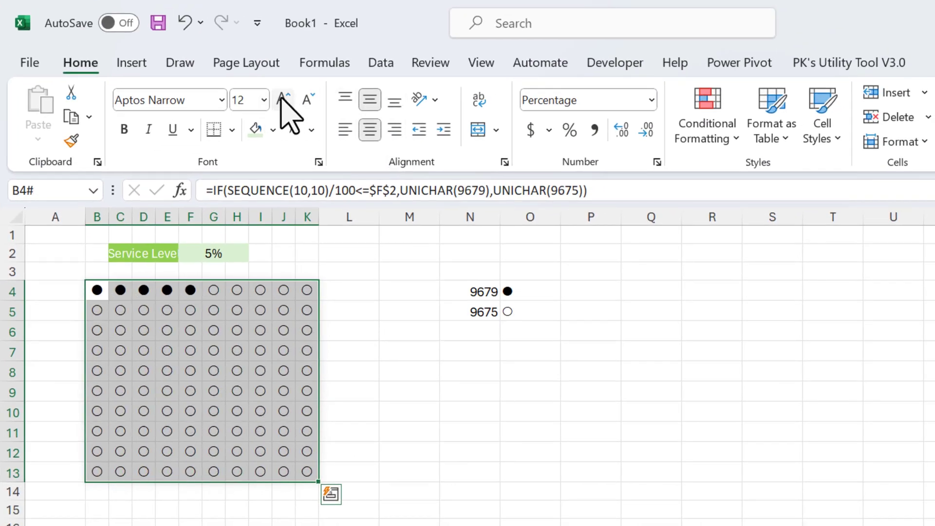
pyautogui.click(365, 334)
# Hide the sheet gridlines and colour the dot grid light green
pyautogui.click(491, 66)
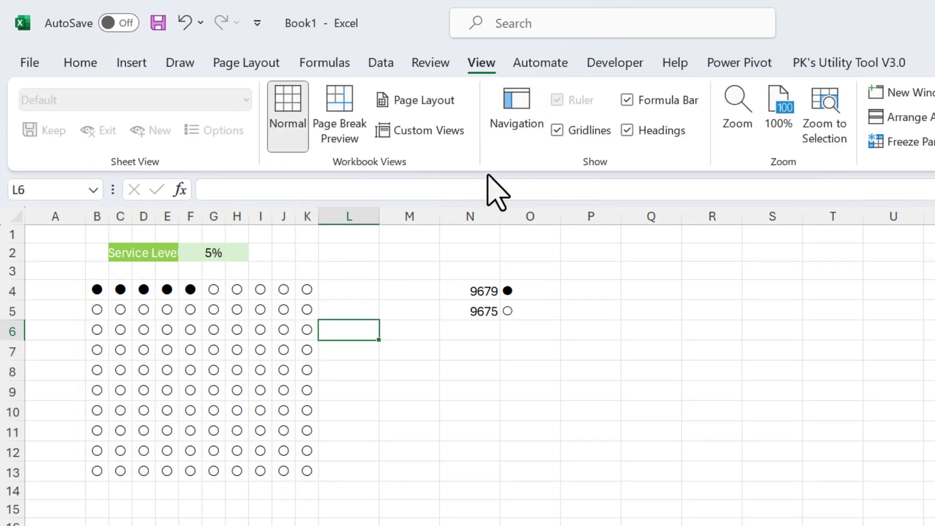
pyautogui.click(580, 131)
pyautogui.click(80, 62)
pyautogui.moveTo(104, 287); pyautogui.dragTo(306, 472)
pyautogui.click(312, 130)
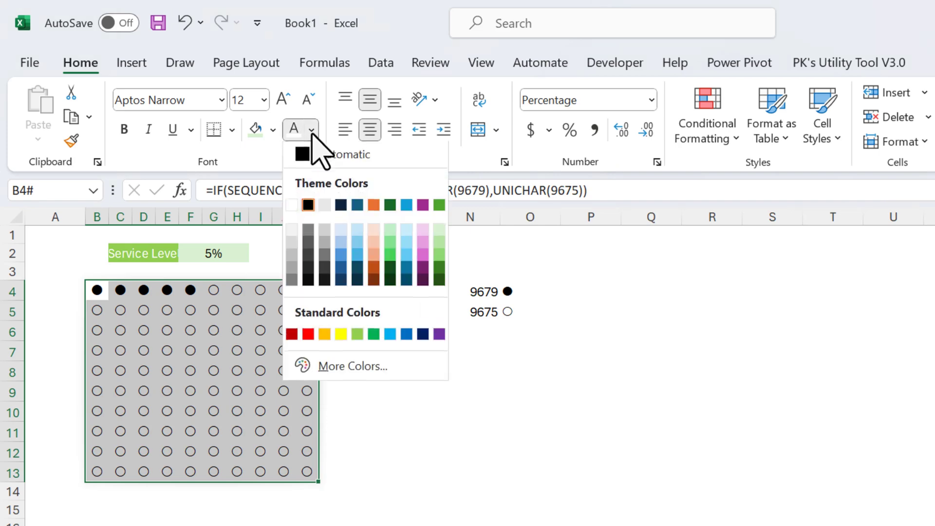
pyautogui.click(358, 336)
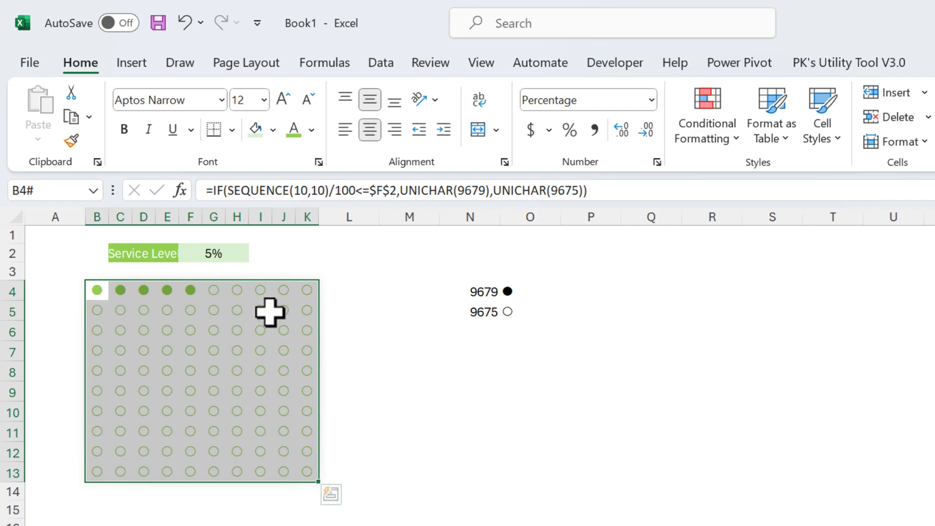
# Use Format Cells (Alt+O+E) to add green outline and inside borders to B4:K13
pyautogui.hotkey('alt', 'o')
pyautogui.press('e')
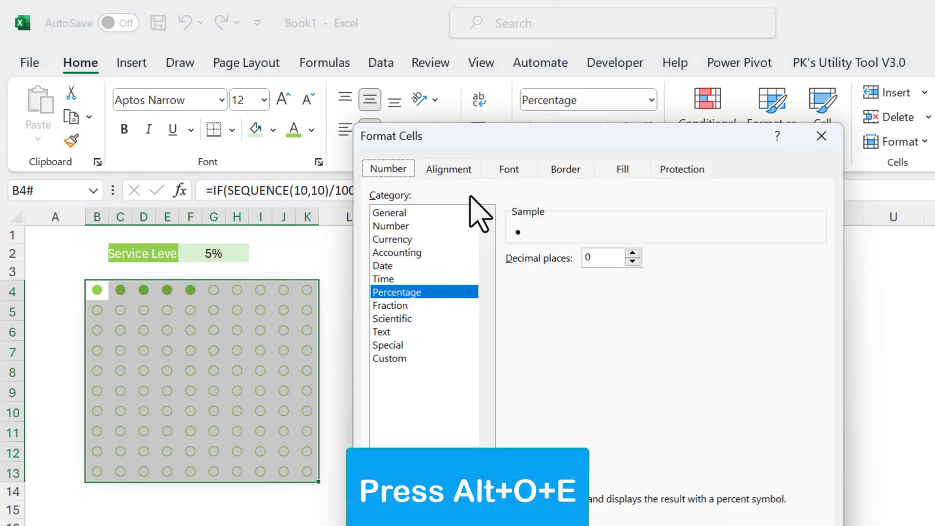
pyautogui.click(565, 170)
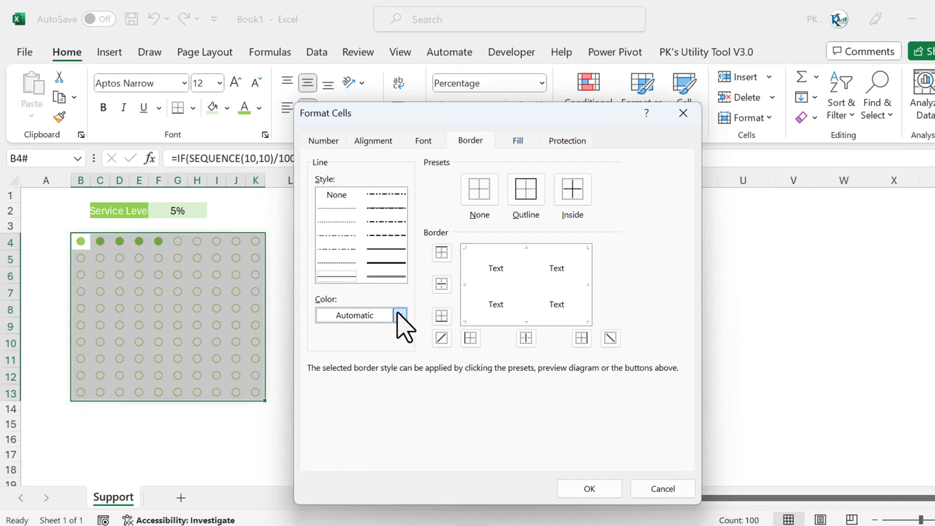
pyautogui.click(480, 379)
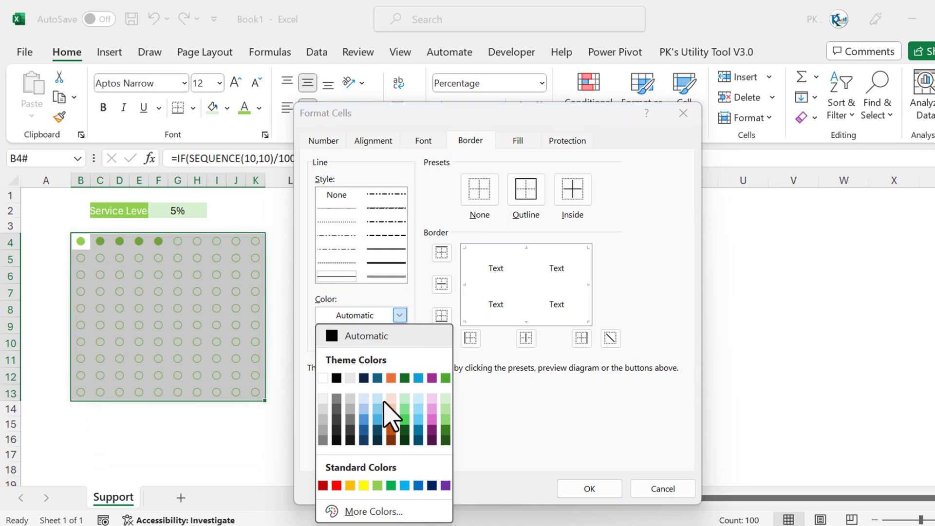
pyautogui.click(378, 486)
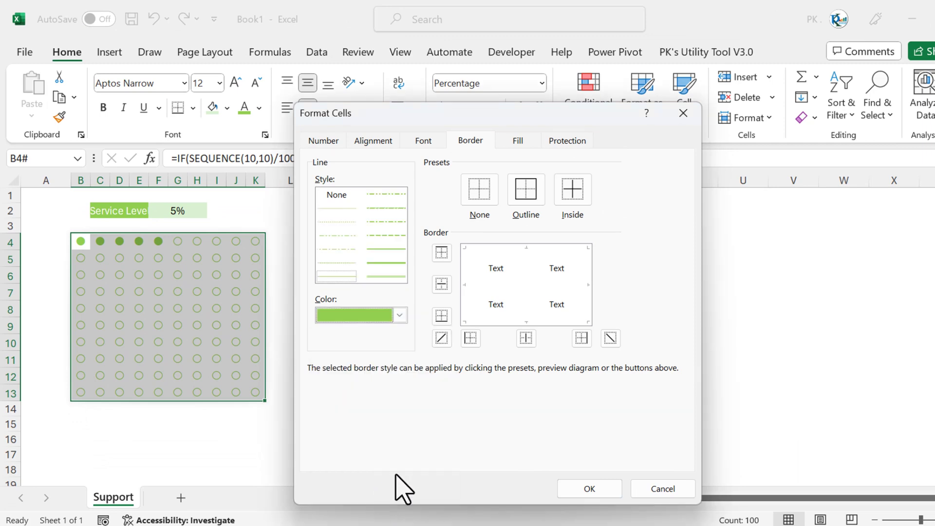
pyautogui.click(538, 192)
pyautogui.click(576, 191)
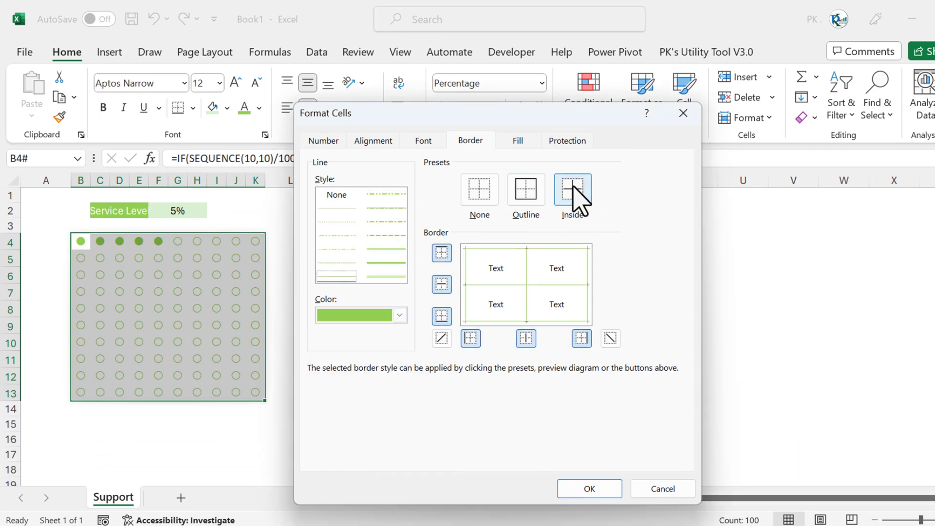
pyautogui.click(590, 489)
pyautogui.click(341, 326)
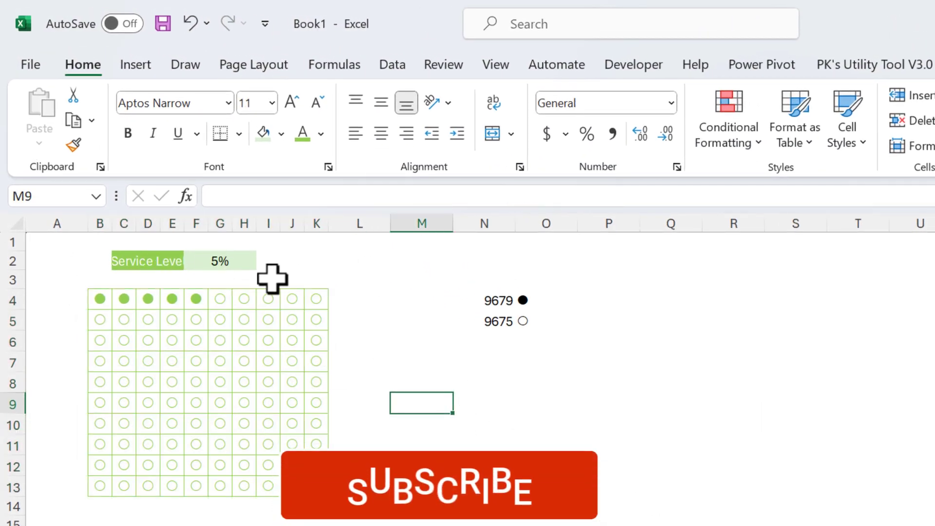
# Add a new sheet and name it Chart
pyautogui.click(254, 263)
pyautogui.click(99, 299)
pyautogui.click(324, 276)
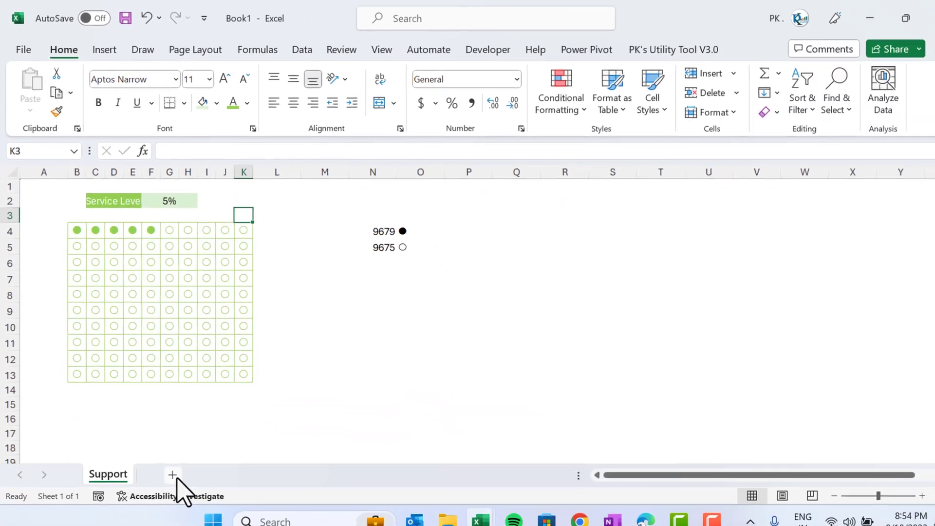
pyautogui.click(172, 475)
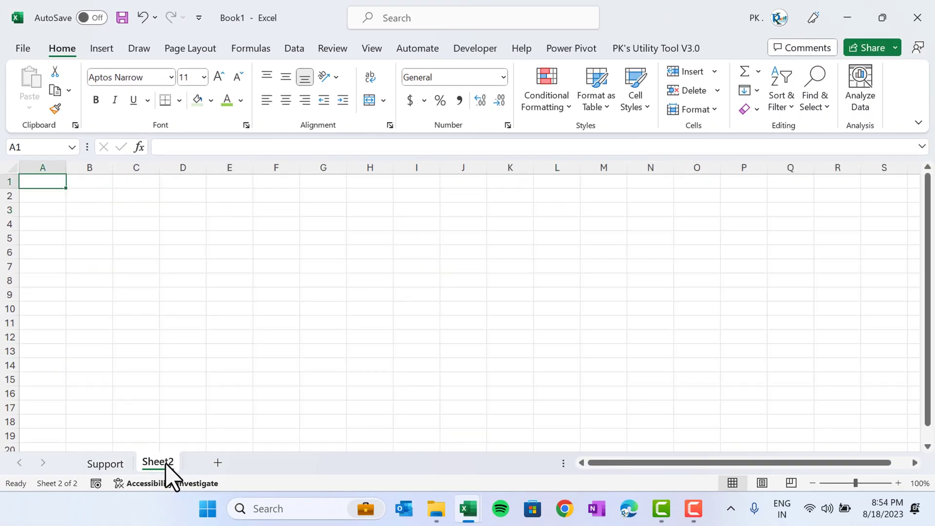
pyautogui.doubleClick(162, 474)
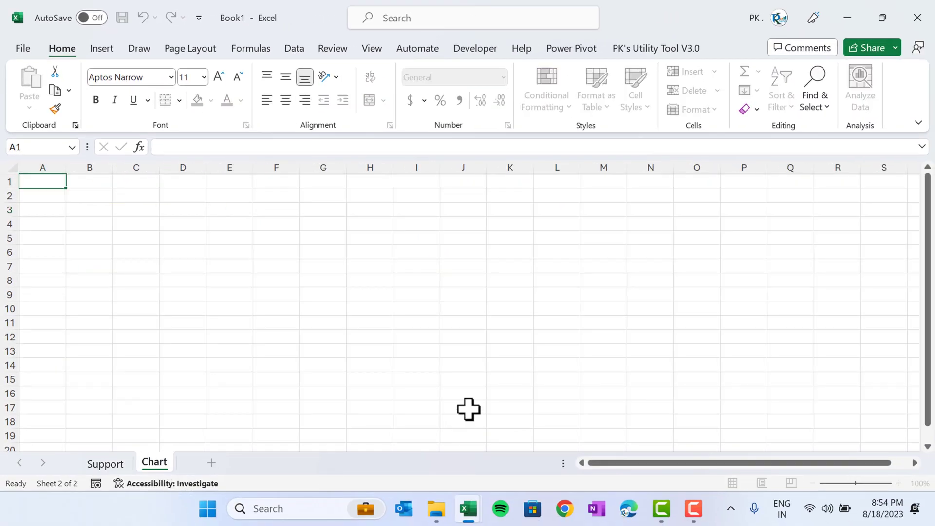
pyautogui.press('Return')
# Turn off gridlines on the Chart sheet
pyautogui.click(404, 350)
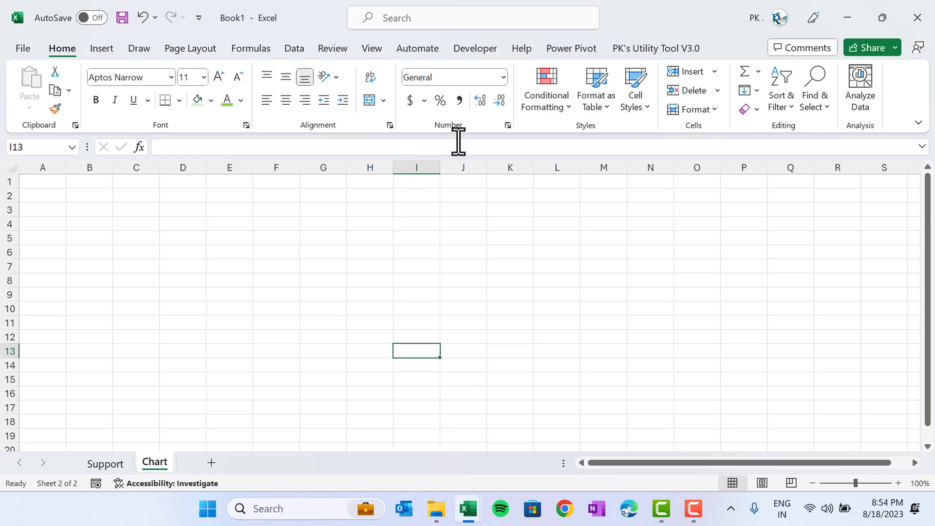
pyautogui.click(372, 49)
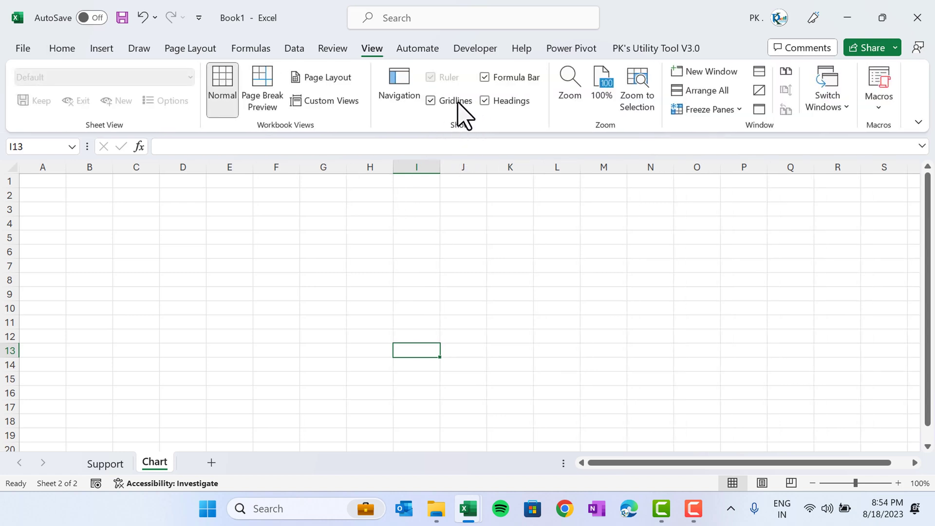
pyautogui.click(323, 237)
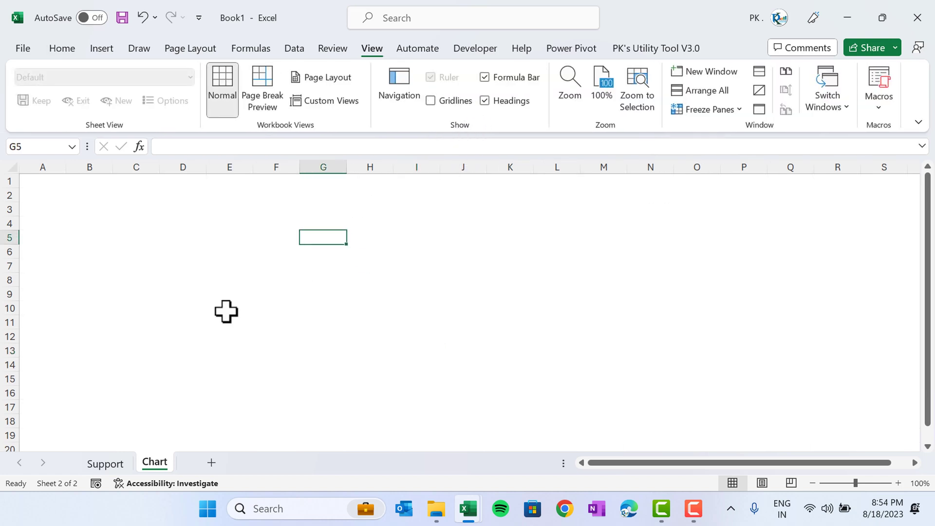
pyautogui.click(105, 463)
# Copy the Service Level band from Support into C3 on the Chart sheet
pyautogui.moveTo(111, 196); pyautogui.dragTo(167, 199)
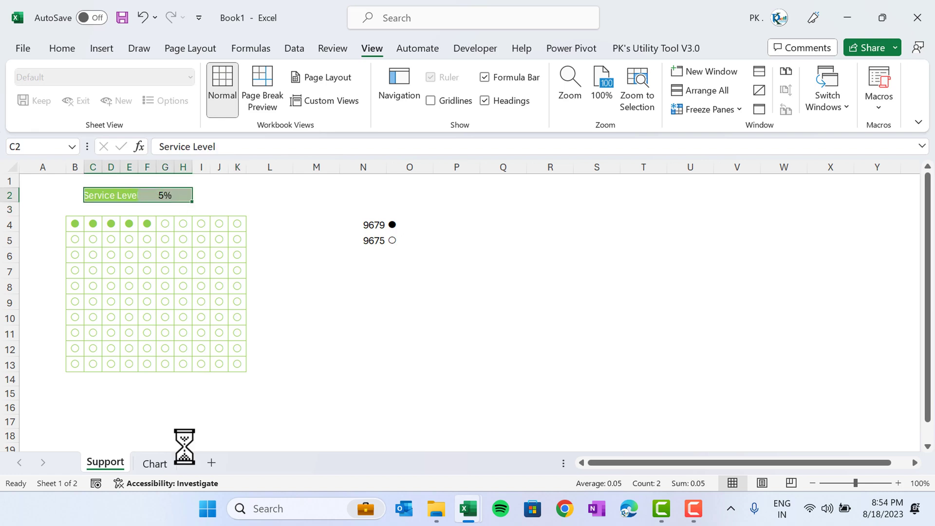
pyautogui.hotkey('ctrl', 'c')
pyautogui.click(155, 463)
pyautogui.click(153, 209)
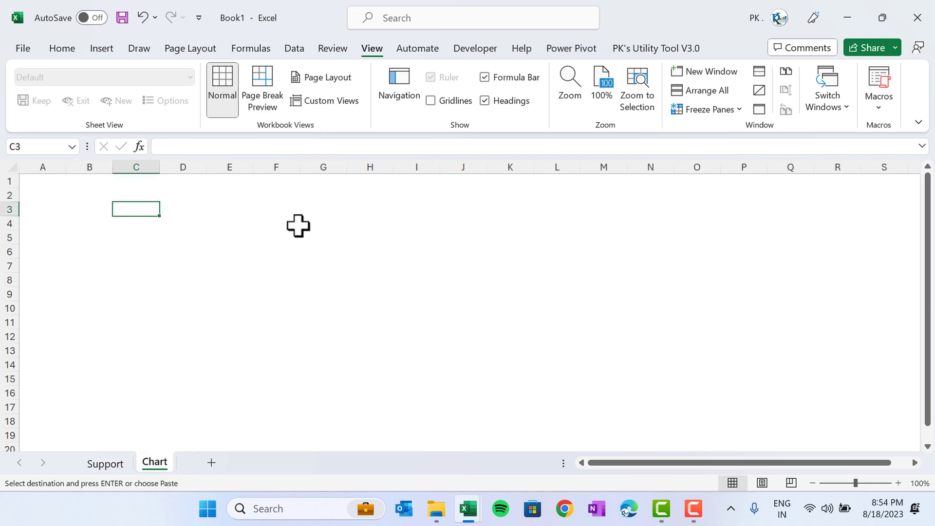
pyautogui.hotkey('ctrl', 'v')
pyautogui.click(321, 280)
# Enter =RANDBETWEEN(1,99)% in F3 for a random service level
pyautogui.press('Up')
pyautogui.press('Up')
pyautogui.press('Up')
pyautogui.press('Up')
pyautogui.press('Up')
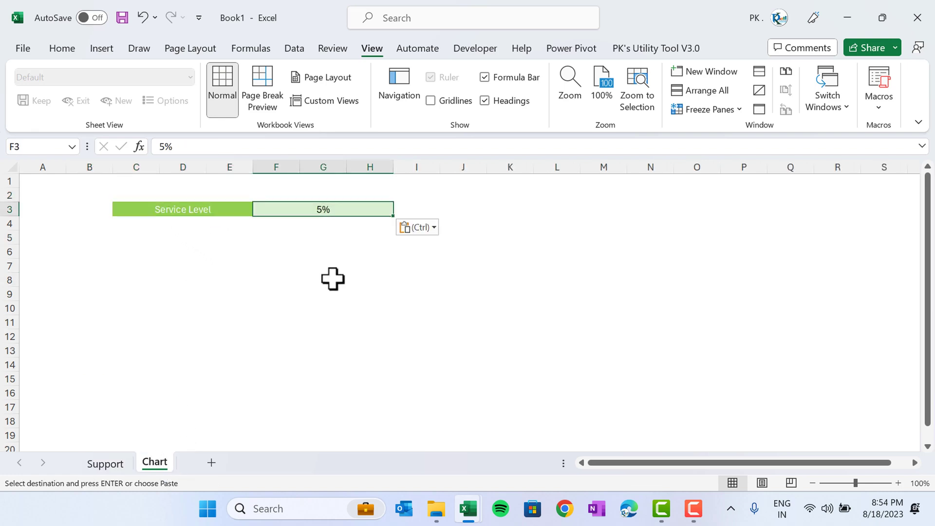
pyautogui.write('=ra')
pyautogui.press('Down')
pyautogui.press('Down')
pyautogui.press('Down')
pyautogui.press('Tab')
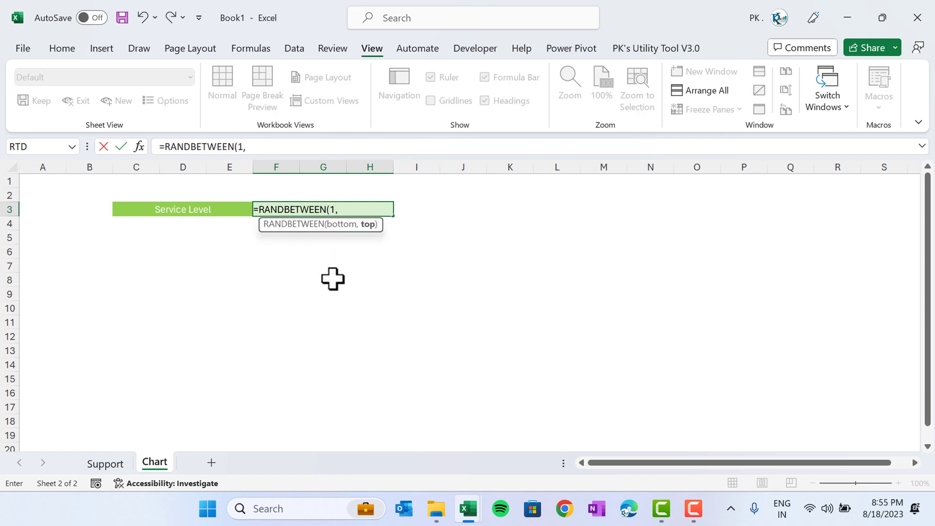
pyautogui.write('1,99)%')
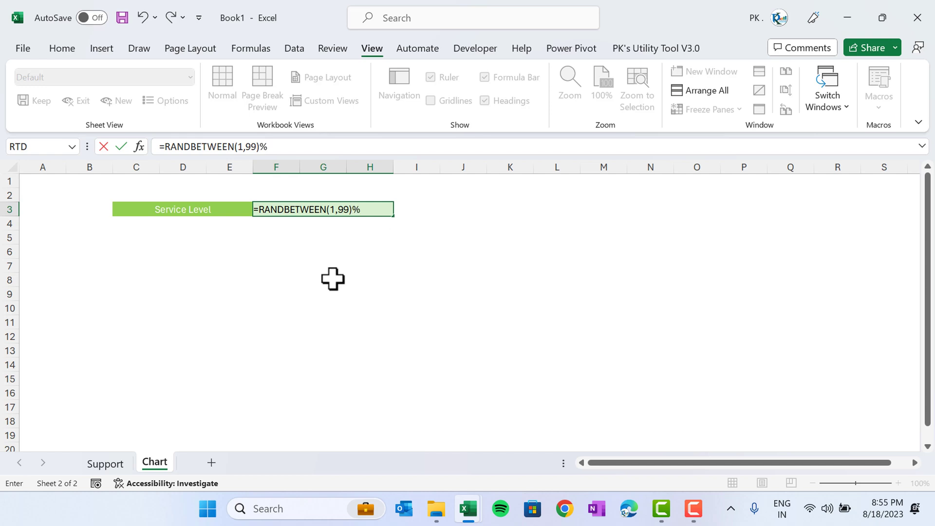
pyautogui.press('Return')
# Link Support's F2 to the Chart sheet's Service Level with =Chart!F3, so it shows 91%
pyautogui.click(318, 208)
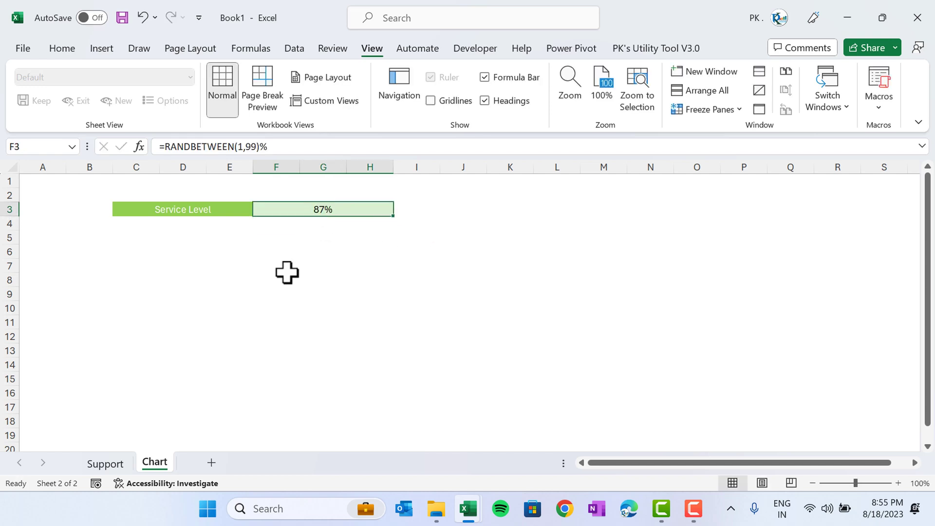
pyautogui.click(189, 261)
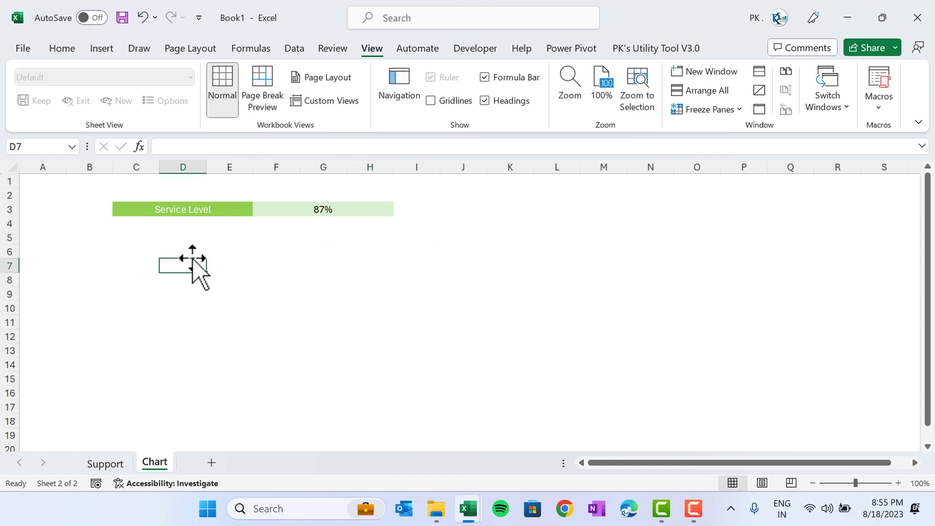
pyautogui.click(104, 463)
pyautogui.click(184, 198)
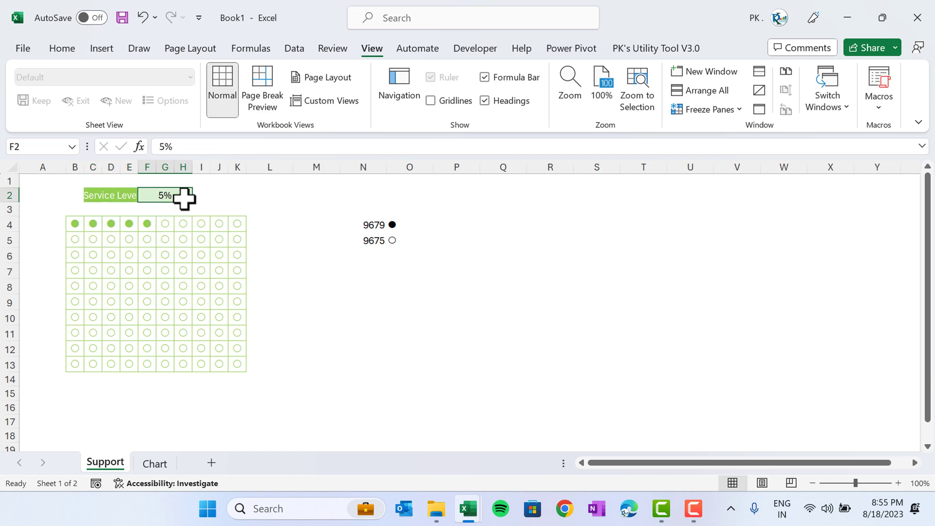
pyautogui.write('=')
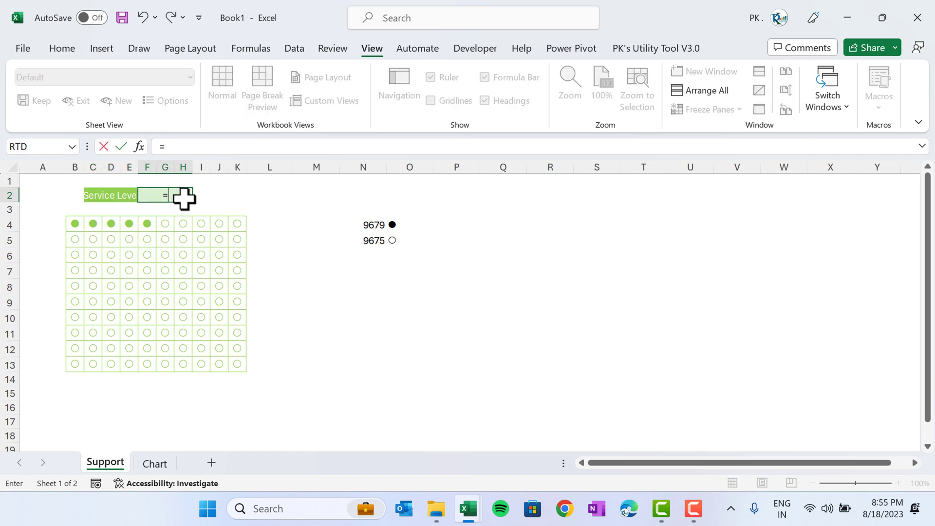
pyautogui.click(153, 463)
pyautogui.click(317, 210)
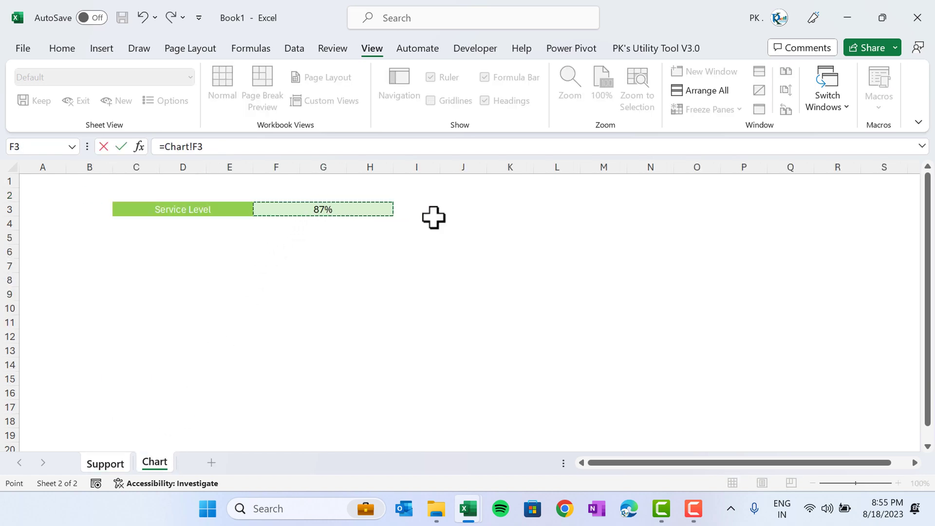
pyautogui.press('Return')
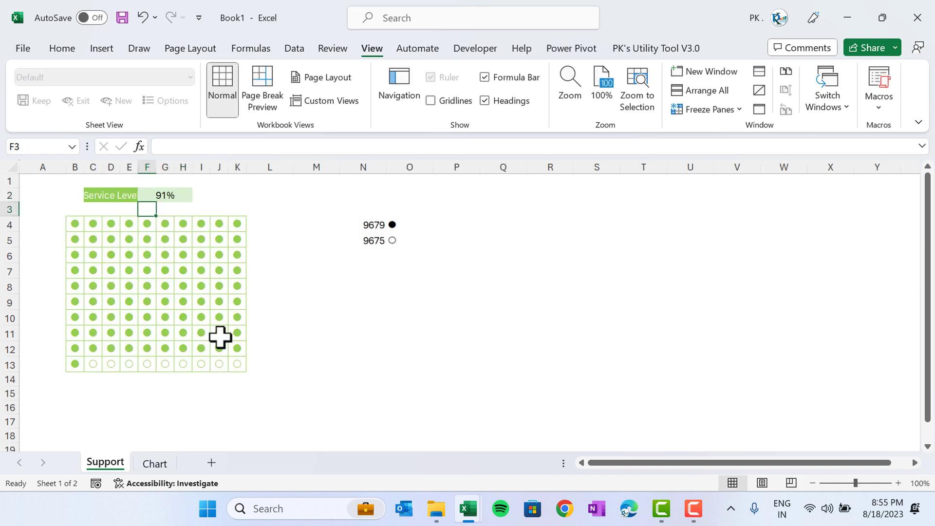
# Check the Service Level on Chart, then select the 10x10 dot grid B4:K13 on Support
pyautogui.click(155, 464)
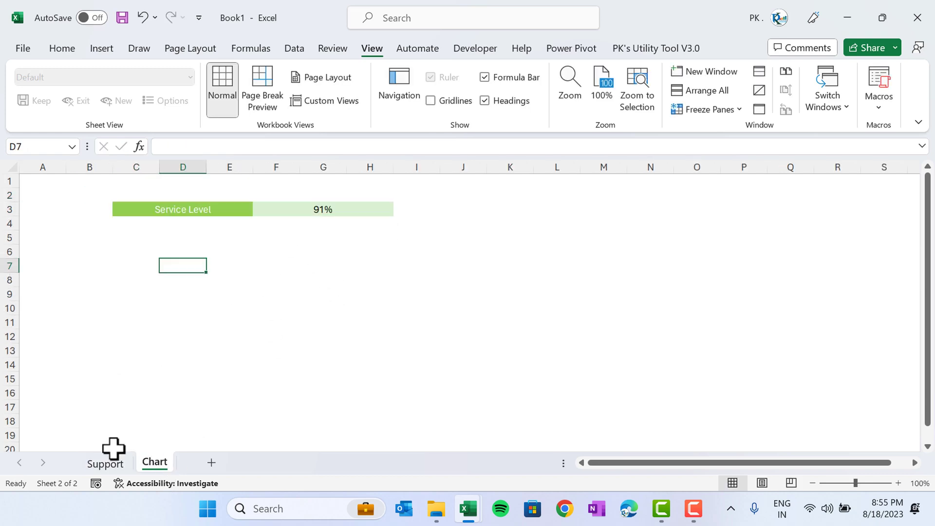
pyautogui.click(114, 463)
pyautogui.moveTo(79, 223); pyautogui.dragTo(236, 364)
# Paste Support's B4:K13 dot grid as a Linked Picture at C7 on the Chart sheet
pyautogui.hotkey('ctrl', 'c')
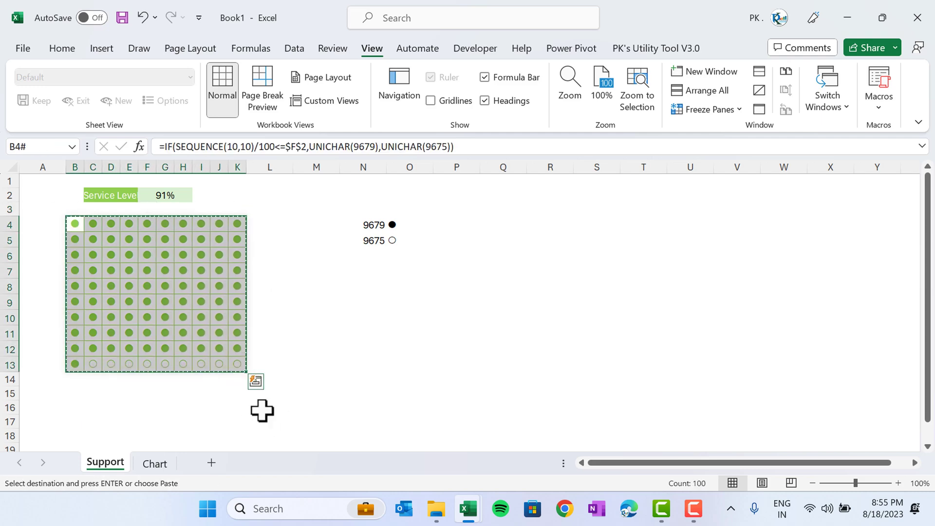
pyautogui.click(168, 465)
pyautogui.click(128, 271)
pyautogui.click(62, 49)
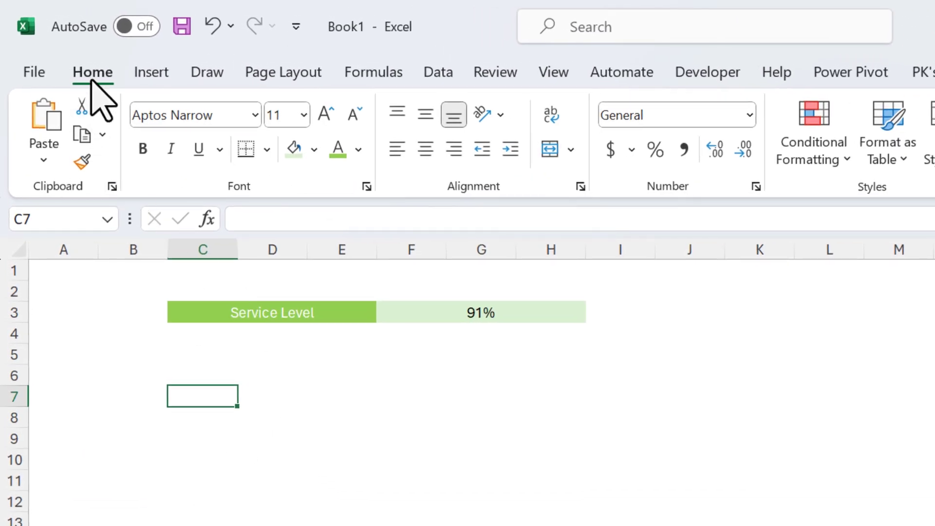
pyautogui.click(44, 160)
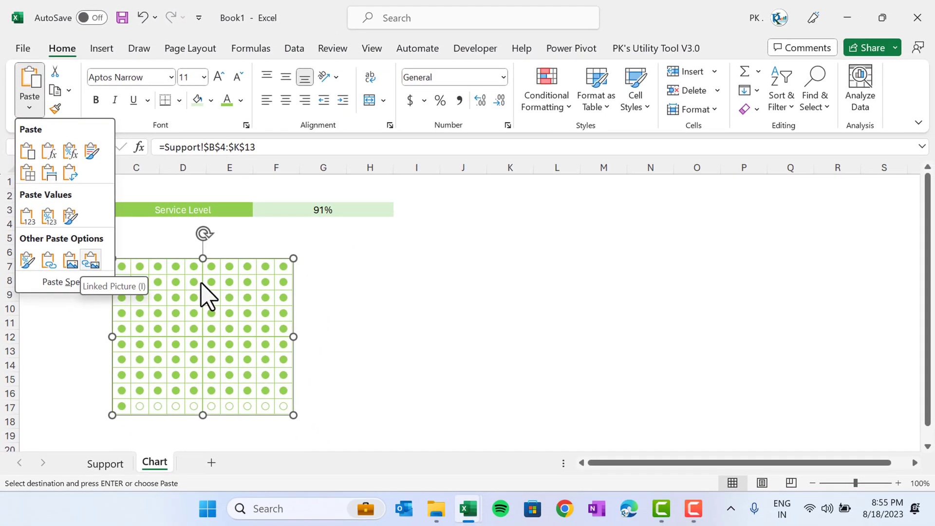
pyautogui.click(135, 387)
pyautogui.click(285, 283)
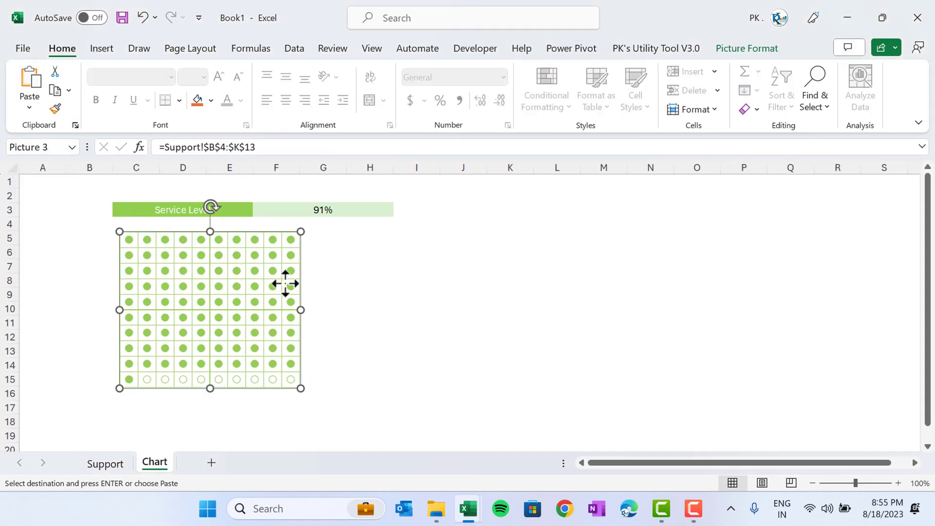
pyautogui.click(384, 280)
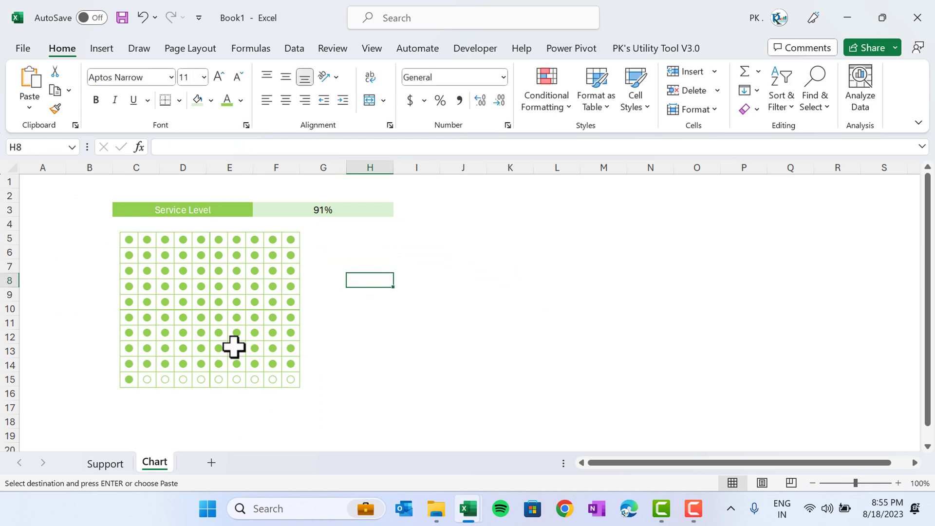
pyautogui.click(106, 463)
pyautogui.press('Escape')
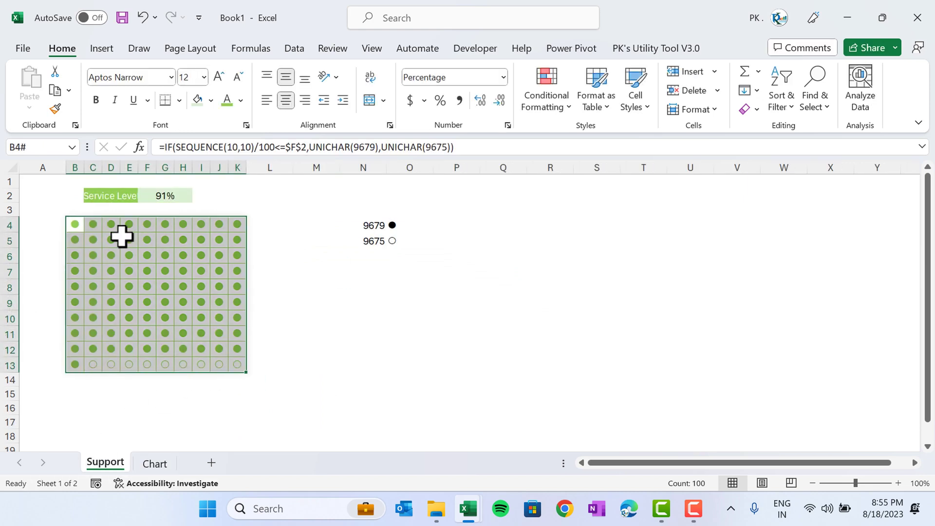
pyautogui.moveTo(80, 228); pyautogui.dragTo(235, 362)
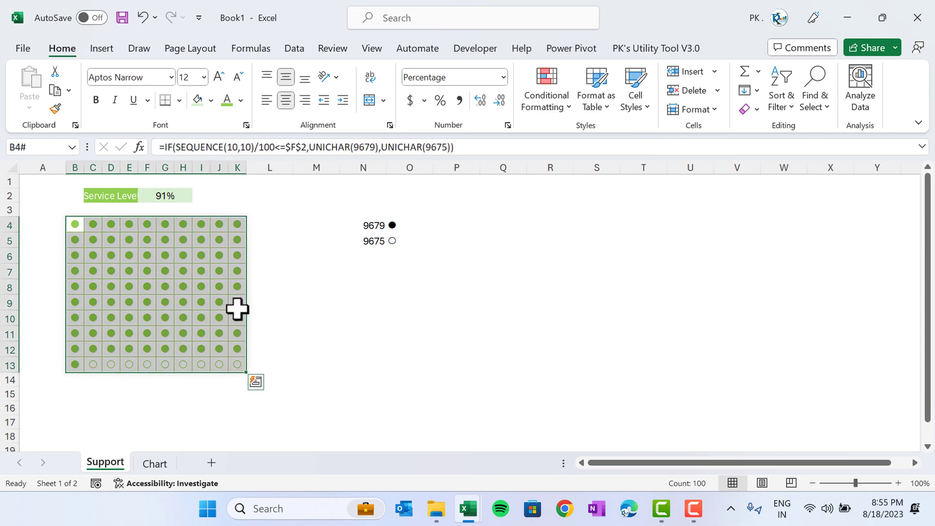
pyautogui.click(241, 100)
pyautogui.click(288, 160)
pyautogui.click(280, 324)
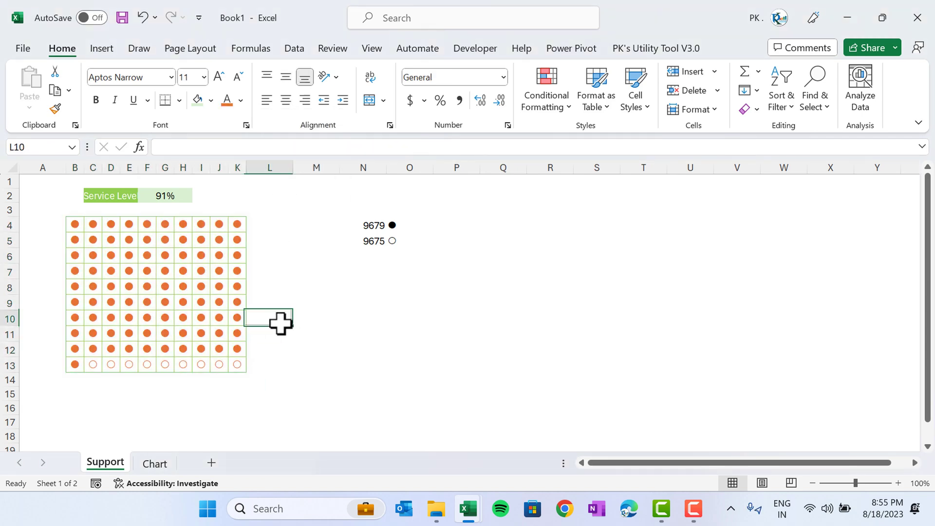
pyautogui.click(155, 463)
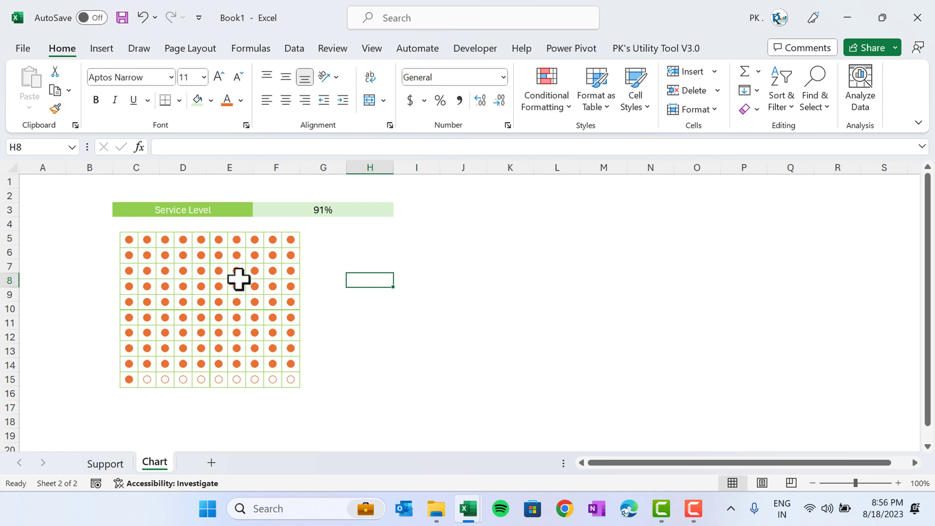
pyautogui.click(108, 464)
pyautogui.hotkey('ctrl', 'z')
pyautogui.click(285, 282)
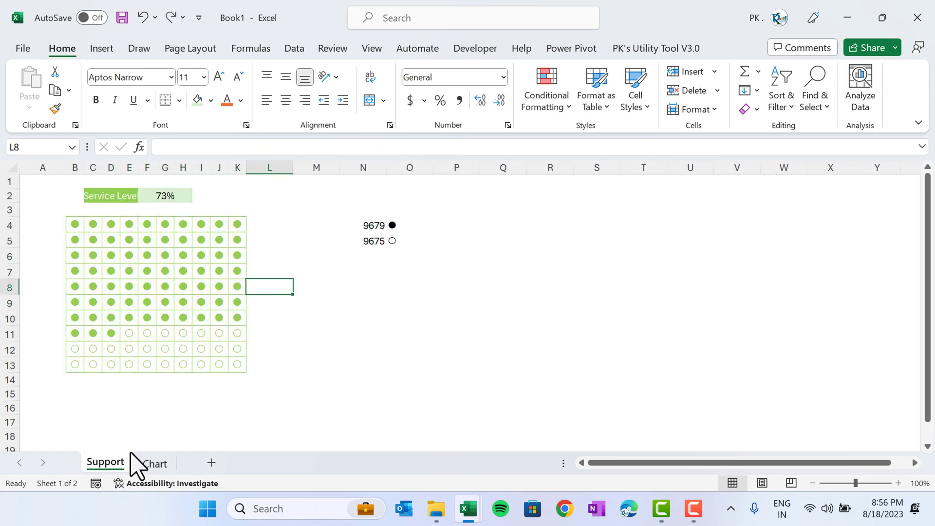
pyautogui.click(154, 464)
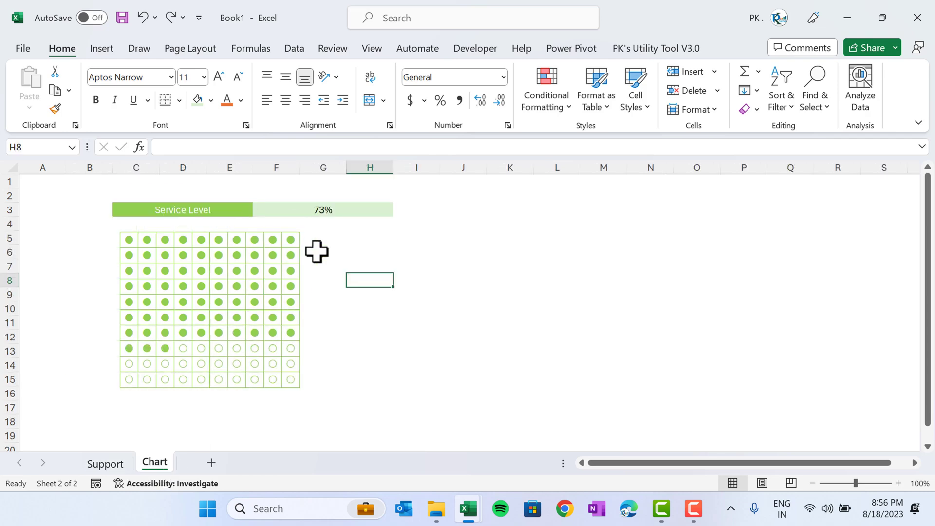
# Hide the Support sheet
pyautogui.click(122, 464)
pyautogui.rightClick(122, 465)
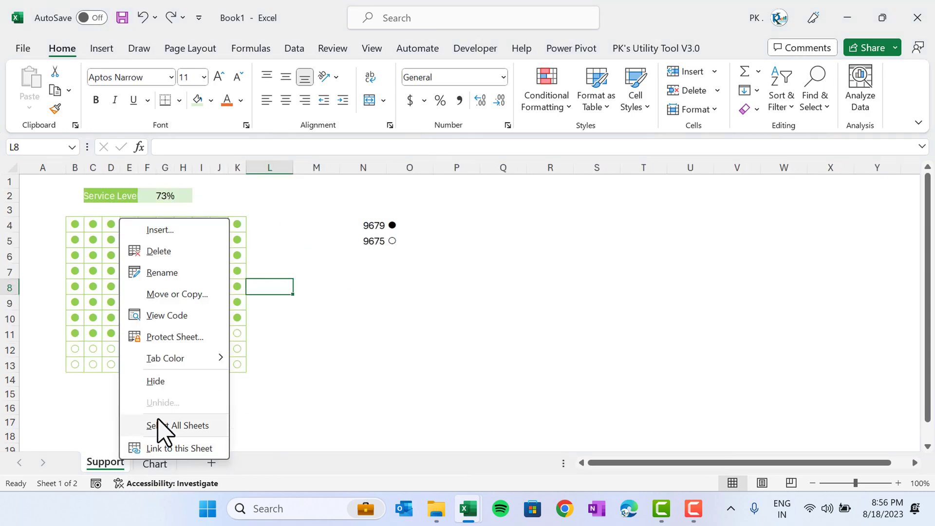
pyautogui.click(170, 380)
# Recalculate with F9 so Service Level becomes 34%, and nudge the dot-grid picture right and up
pyautogui.click(298, 208)
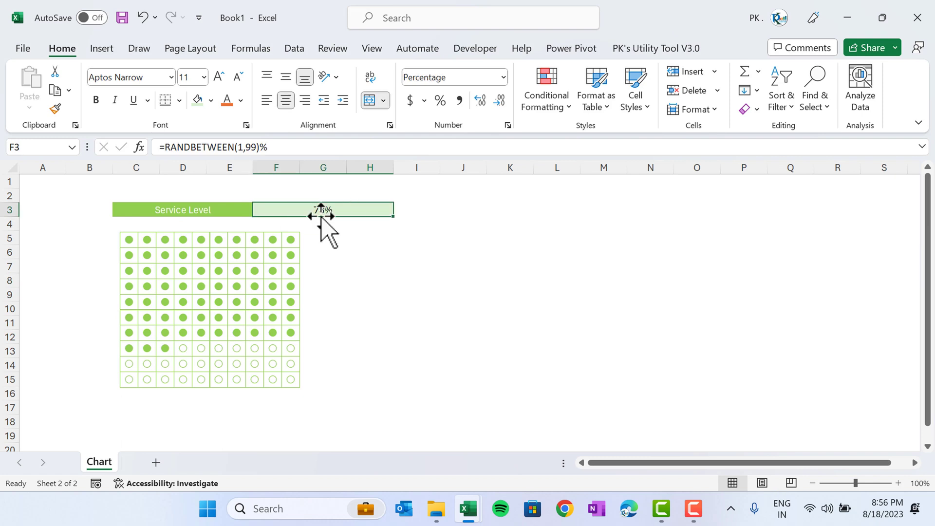
pyautogui.click(383, 299)
pyautogui.click(336, 214)
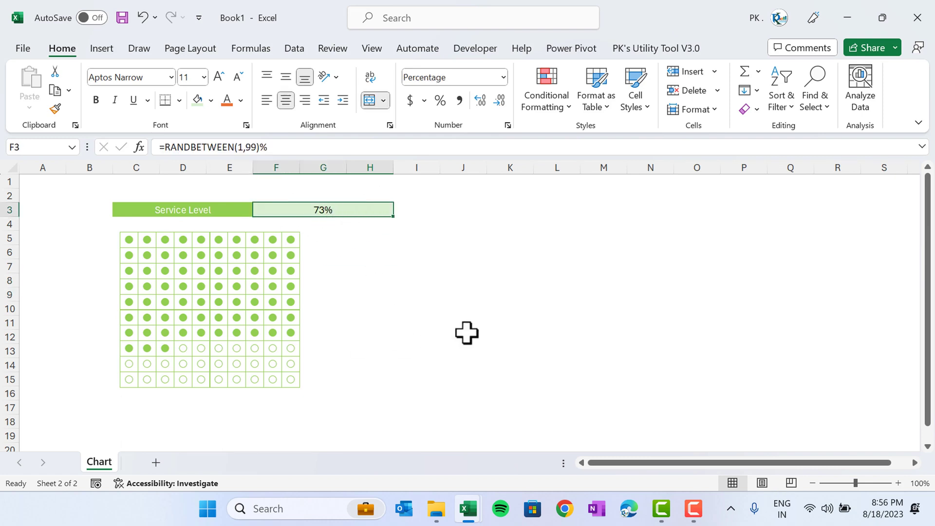
pyautogui.click(380, 304)
pyautogui.press('F9')
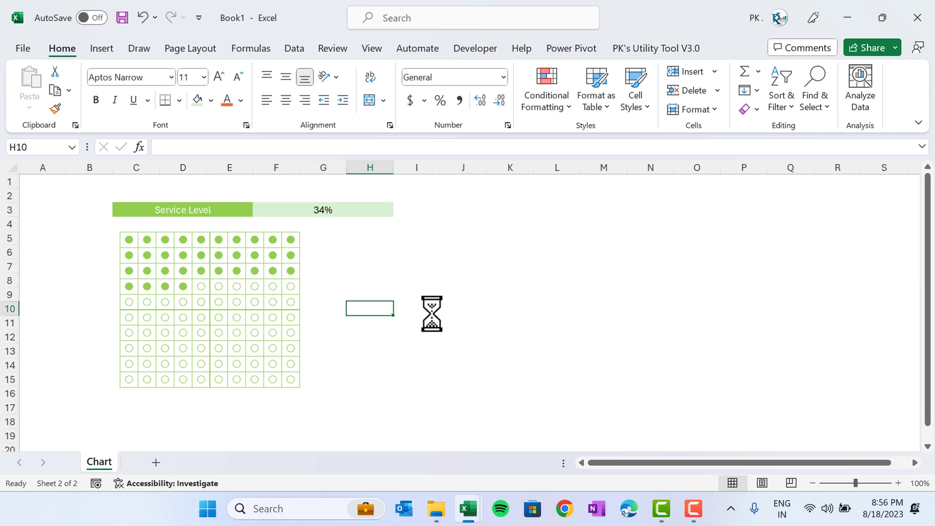
pyautogui.click(244, 270)
pyautogui.moveTo(244, 286); pyautogui.dragTo(251, 282)
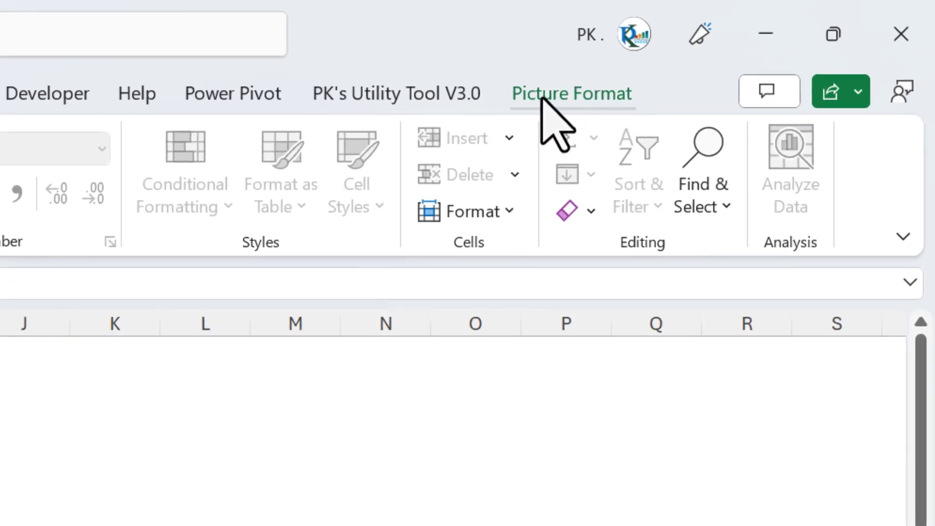
# Give the dot-grid picture a Light Green Picture Border
pyautogui.click(563, 94)
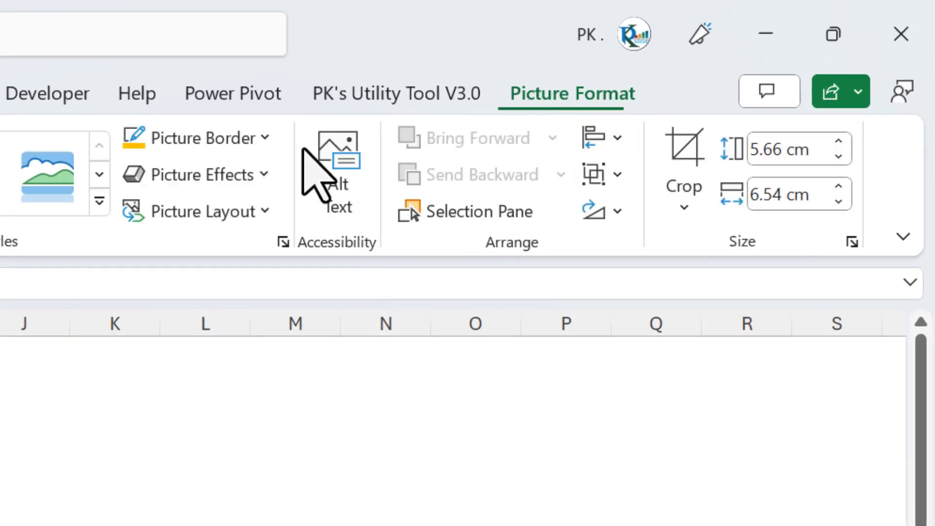
pyautogui.click(265, 138)
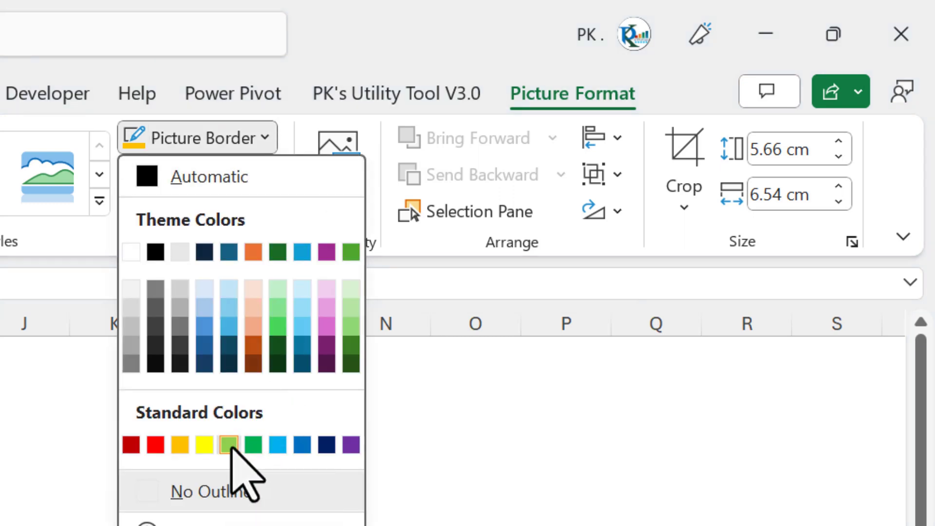
pyautogui.click(229, 444)
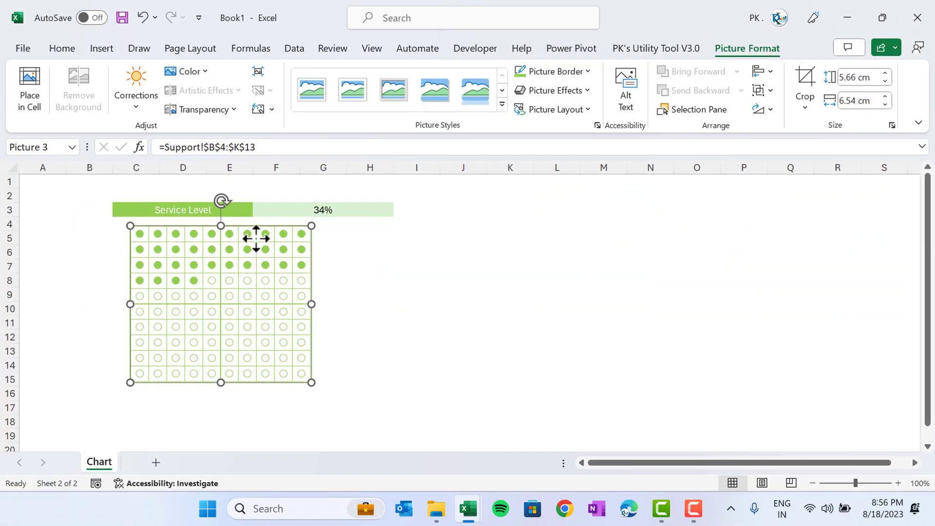
pyautogui.rightClick(256, 238)
# Set the picture's 3-D Format depth to 100 pt in the Format Picture pane
pyautogui.click(322, 476)
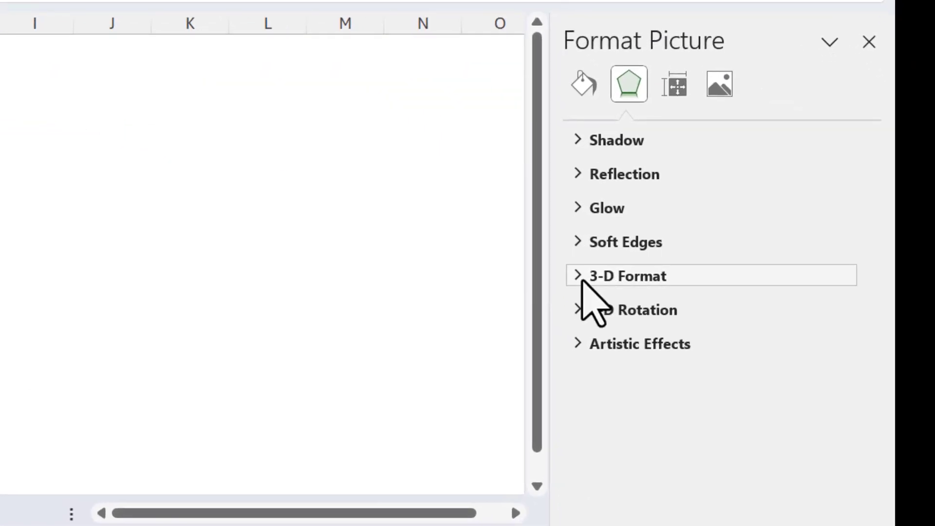
pyautogui.click(582, 279)
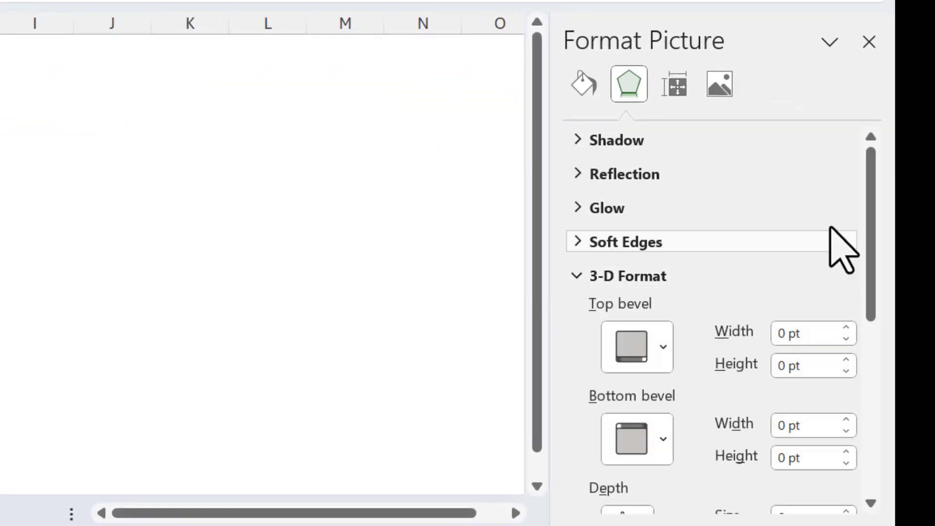
pyautogui.moveTo(876, 208); pyautogui.dragTo(882, 322)
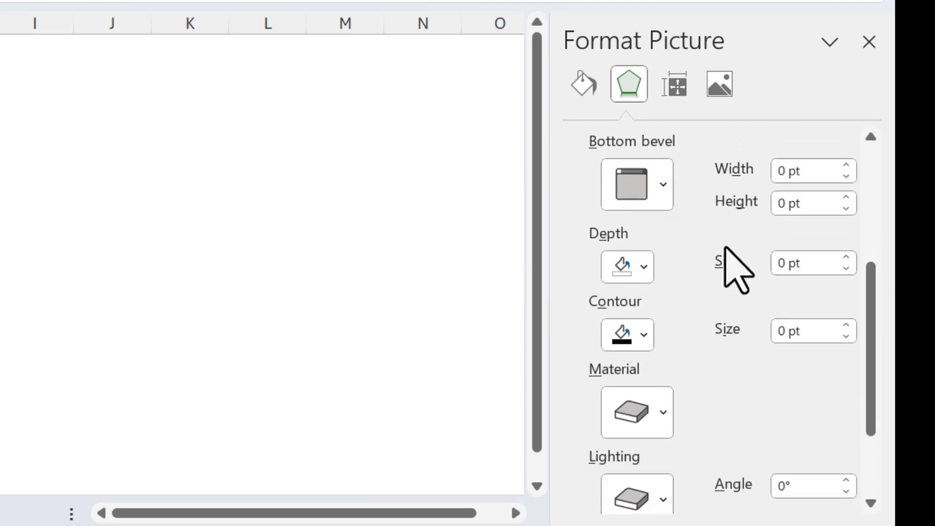
pyautogui.moveTo(805, 264); pyautogui.dragTo(774, 261)
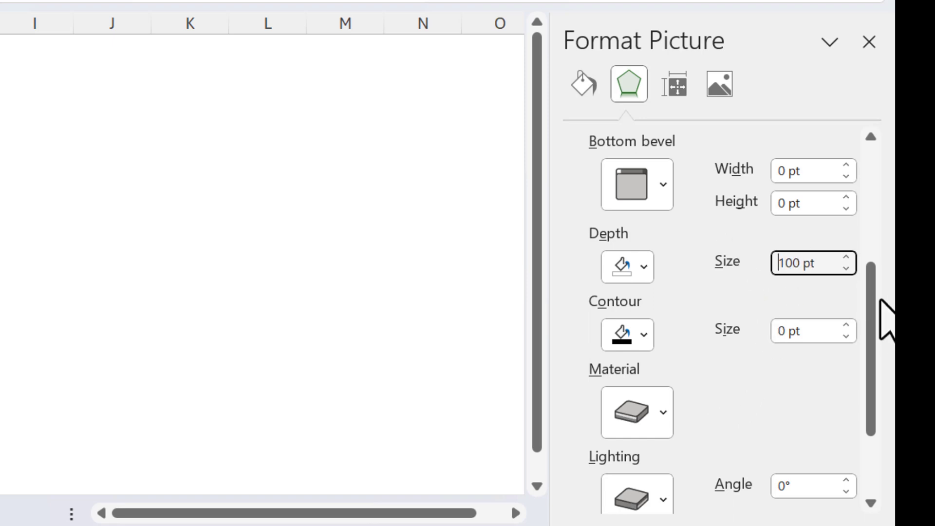
pyautogui.scroll(-1, 878, 306)
pyautogui.scroll(-4, 879, 341)
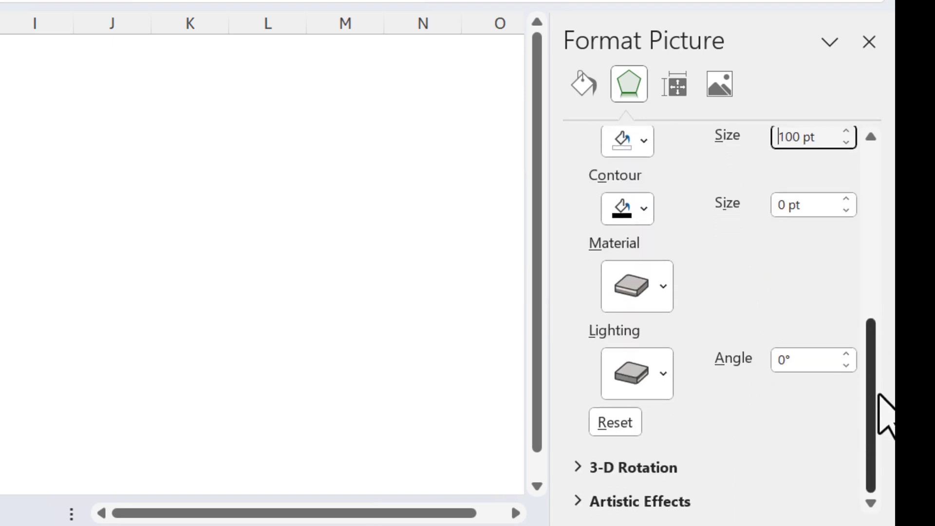
# Expand the 3-D Rotation settings and bring them into view
pyautogui.click(587, 467)
pyautogui.scroll(-5, 869, 317)
pyautogui.scroll(2, 869, 314)
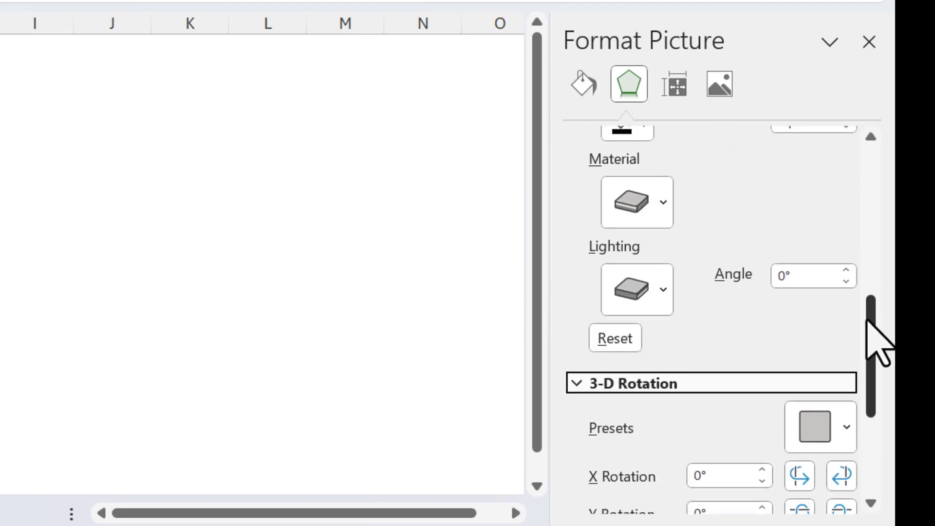
pyautogui.scroll(-5, 869, 341)
pyautogui.scroll(-3, 868, 356)
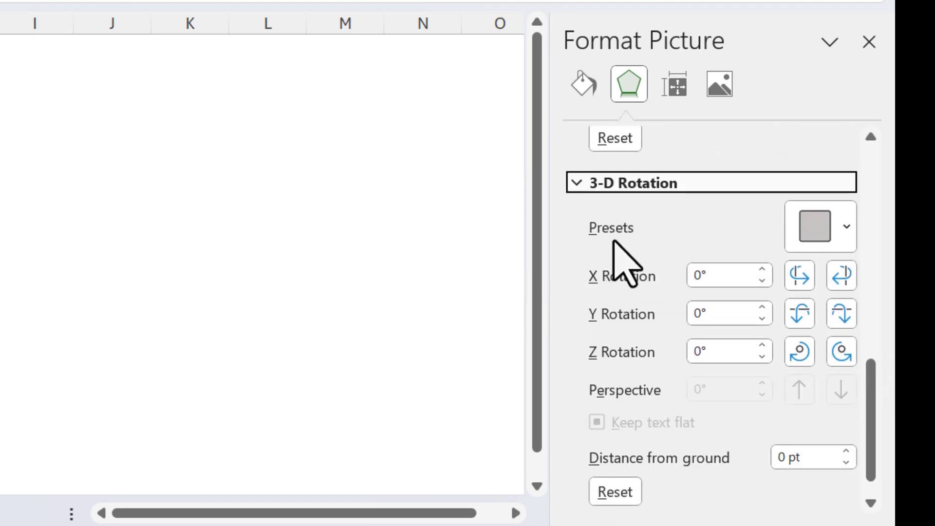
# Apply the Off Axis 1: Right 3-D rotation and move the box below the Service Level bar
pyautogui.click(844, 228)
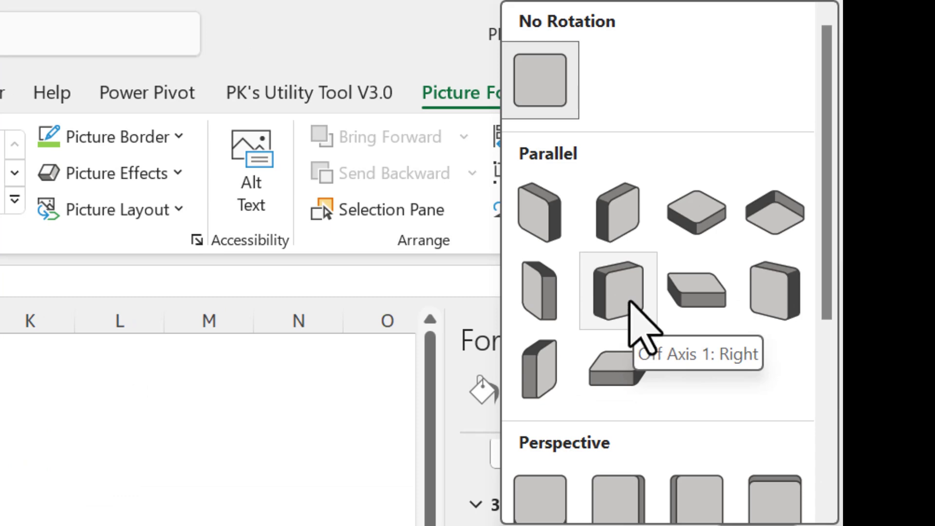
pyautogui.click(632, 310)
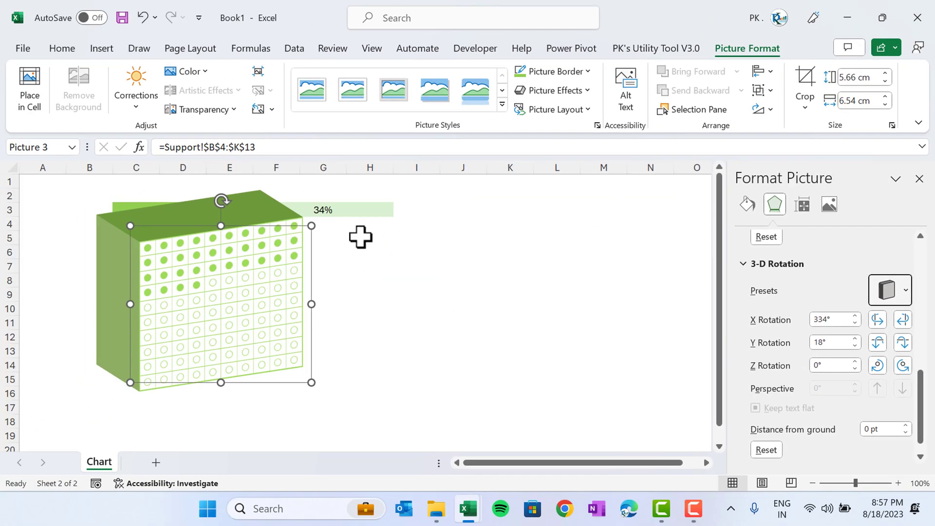
pyautogui.moveTo(214, 248); pyautogui.dragTo(324, 327)
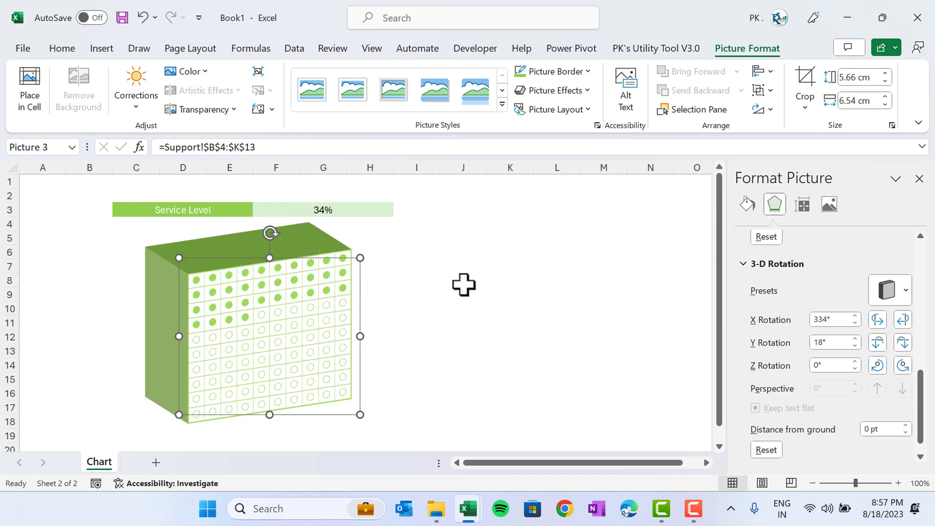
pyautogui.click(445, 267)
pyautogui.click(309, 285)
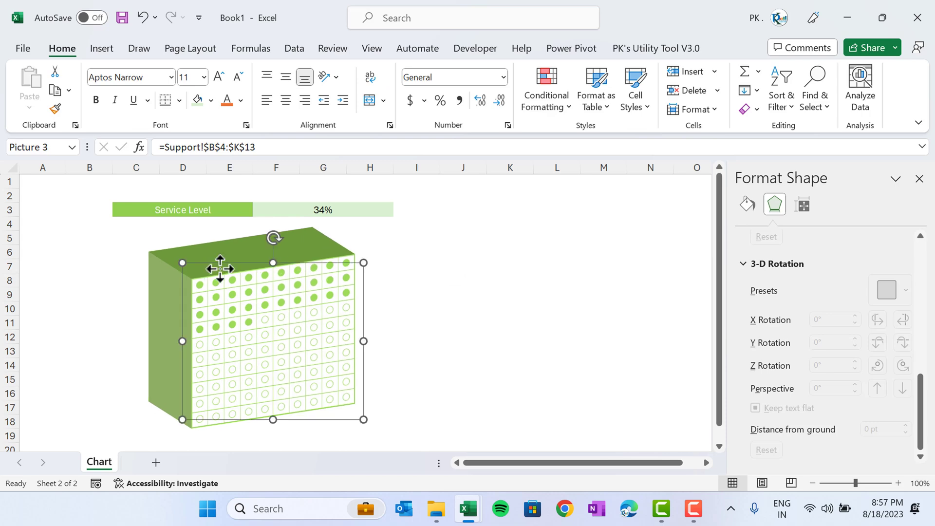
pyautogui.press('Escape')
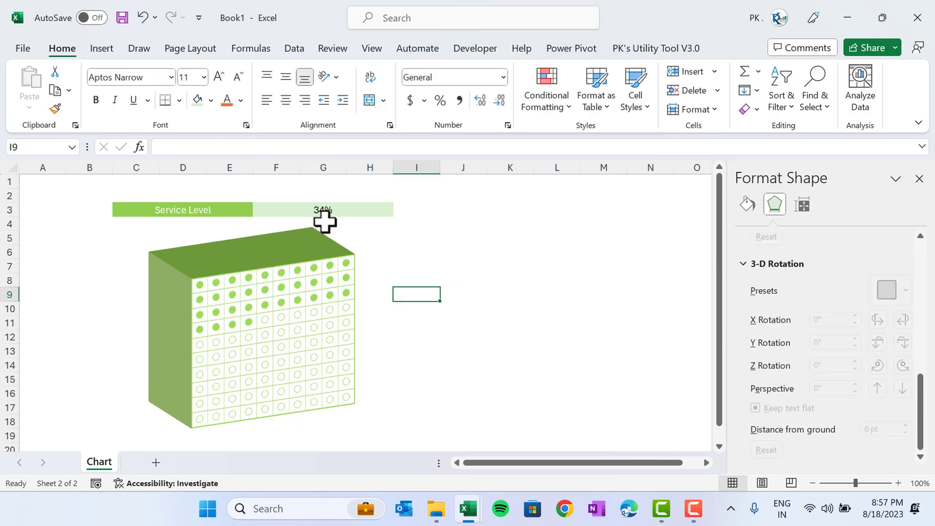
# Insert a first-style WordArt text box and move it beside the 3-D box
pyautogui.click(101, 48)
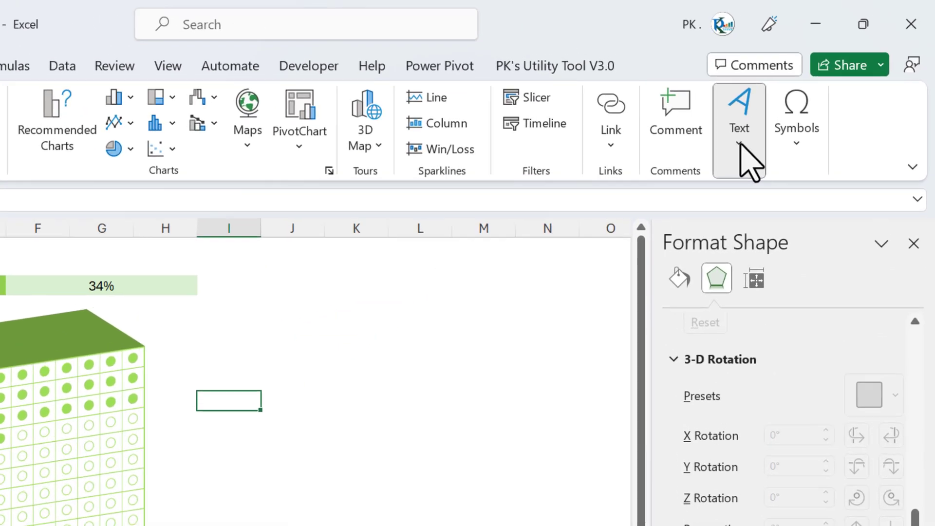
pyautogui.click(740, 145)
pyautogui.click(753, 149)
pyautogui.click(748, 150)
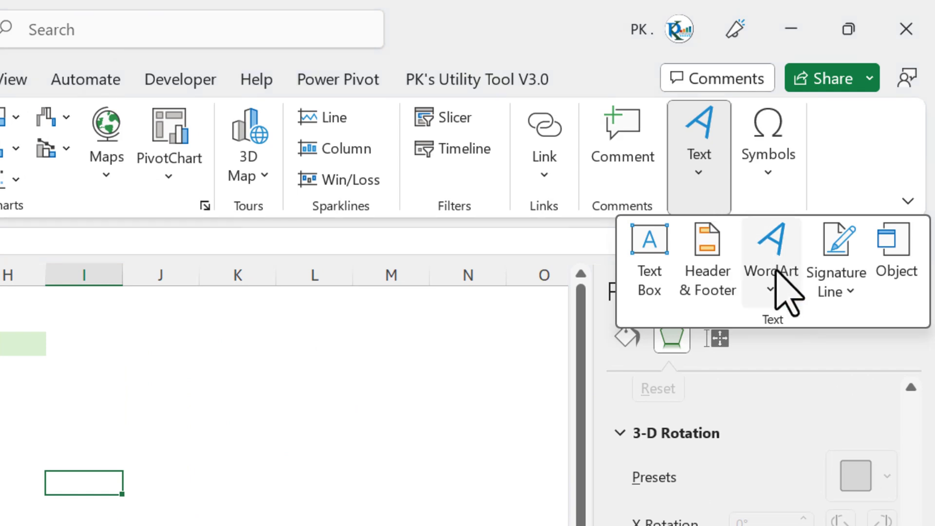
pyautogui.click(775, 283)
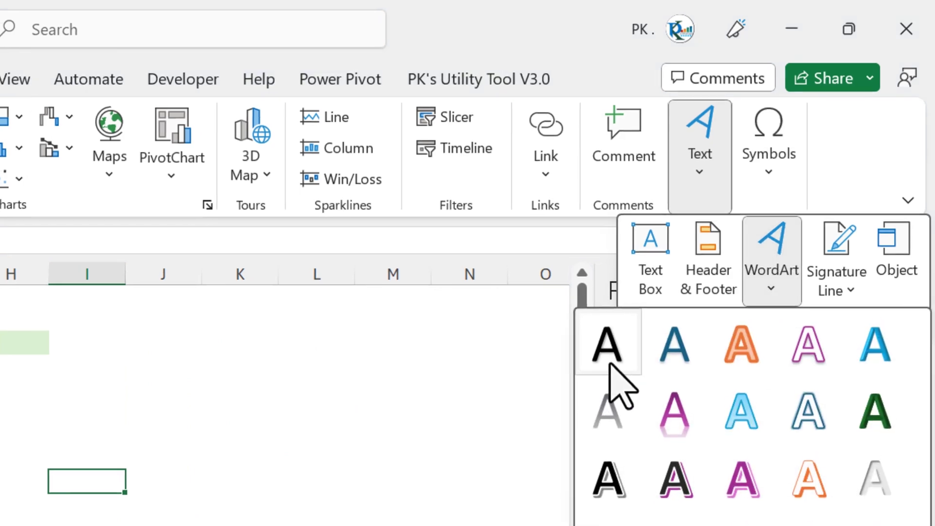
pyautogui.click(609, 365)
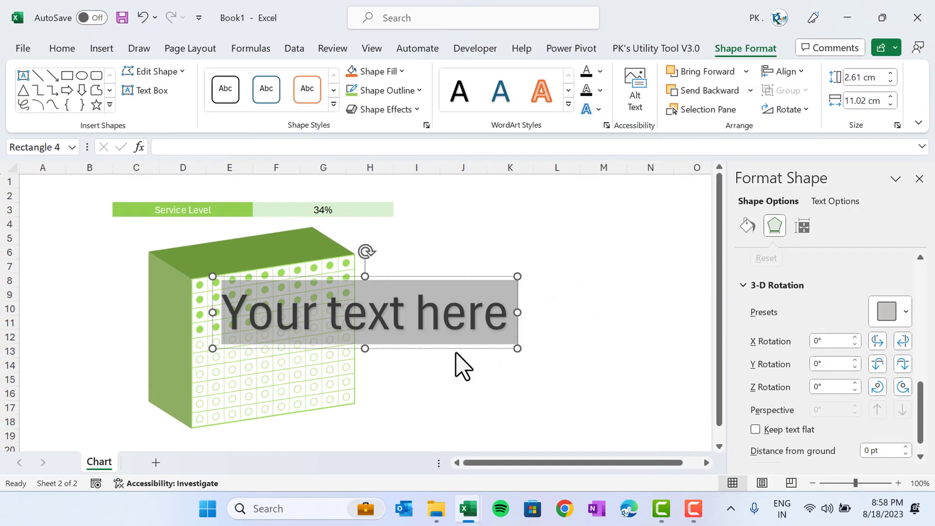
pyautogui.moveTo(456, 351); pyautogui.dragTo(598, 323)
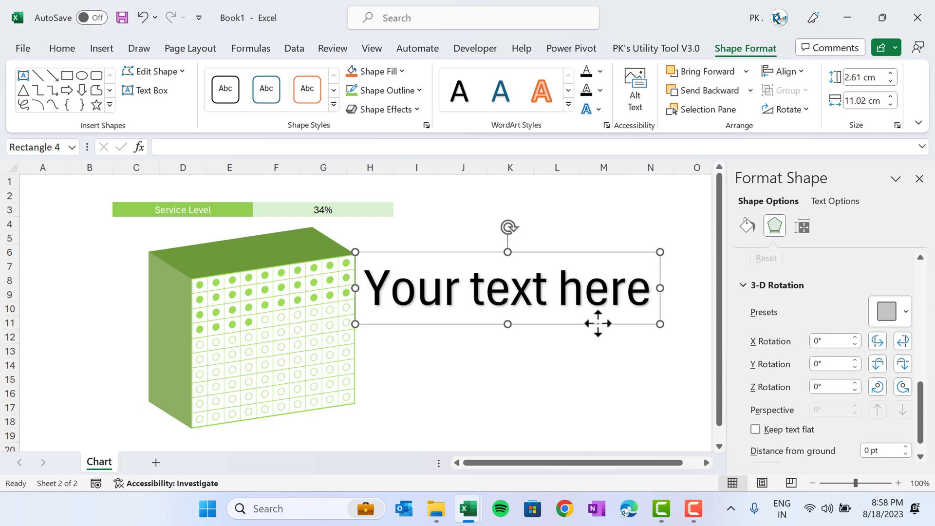
# Link the WordArt text to =$C$3 so it reads Service Level
pyautogui.click(197, 151)
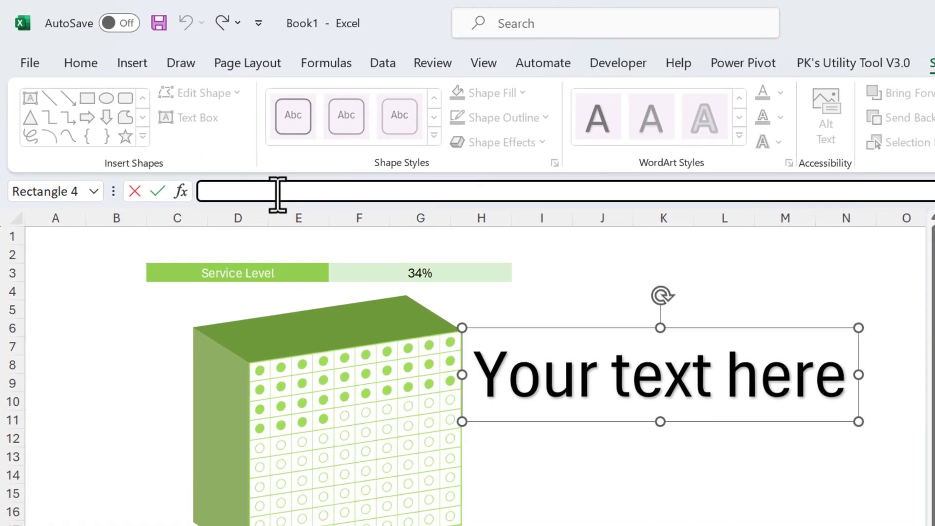
pyautogui.write('=')
pyautogui.click(267, 285)
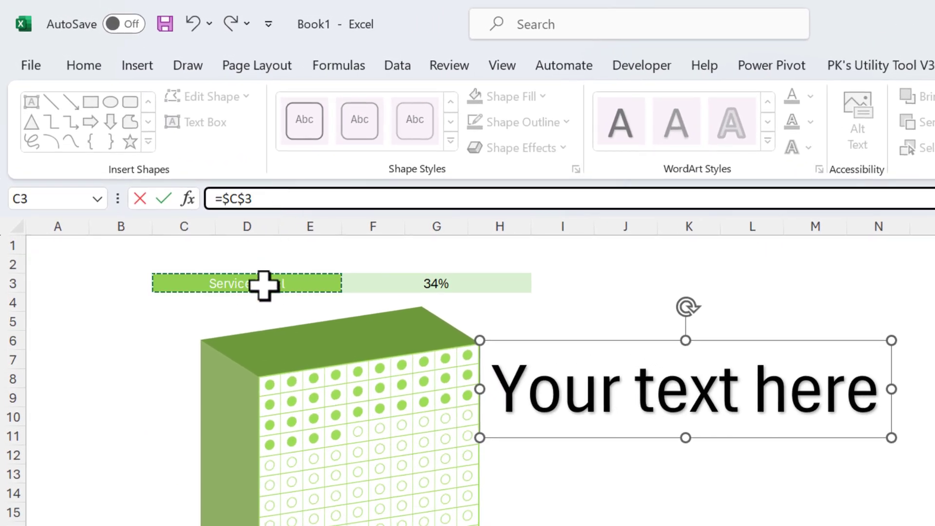
pyautogui.press('Return')
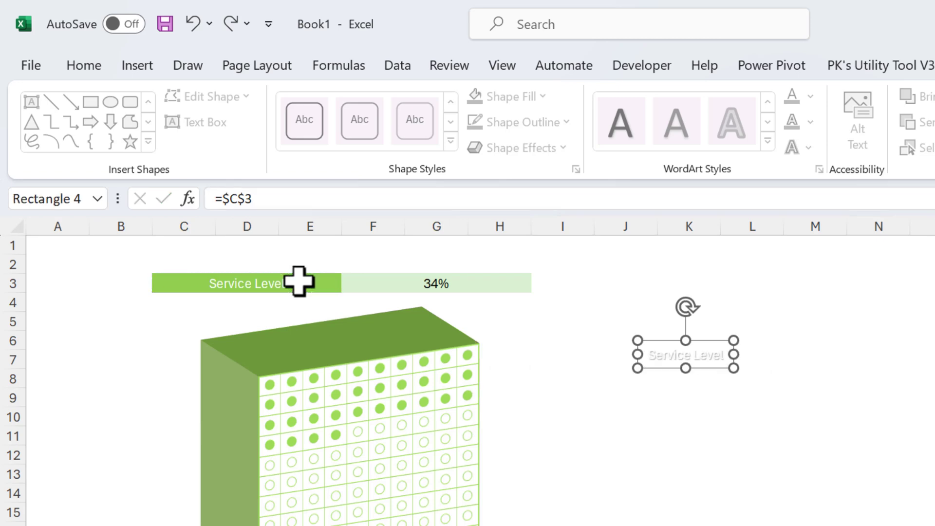
pyautogui.click(667, 414)
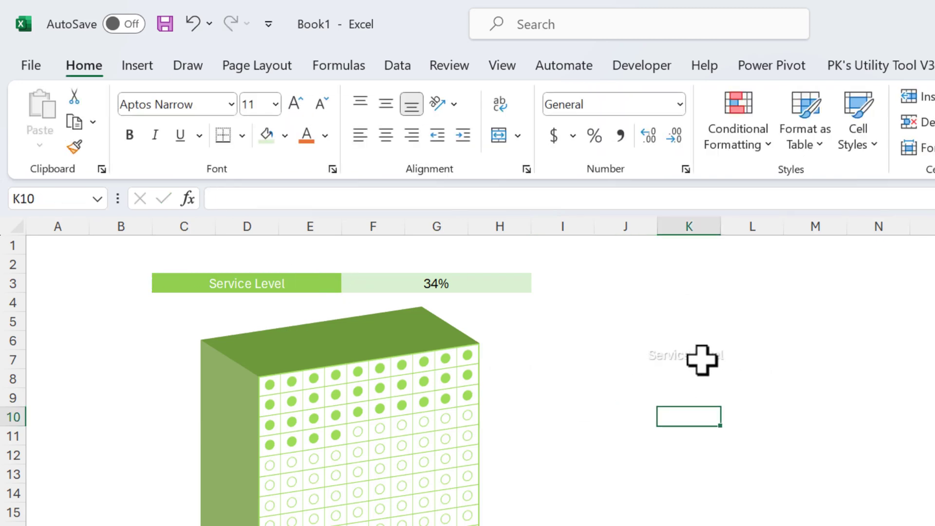
# Rotate the Service Level label 90° left and place it on the box's left face
pyautogui.doubleClick(707, 368)
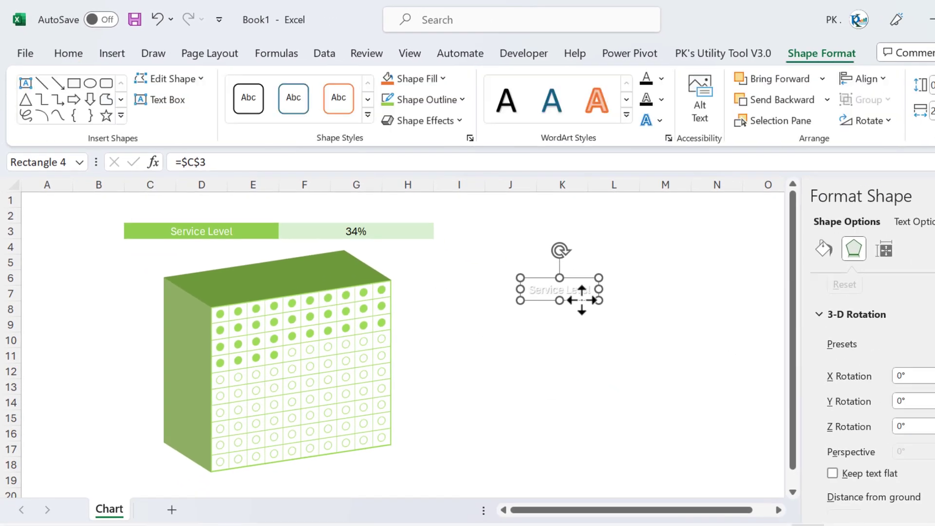
pyautogui.moveTo(581, 300); pyautogui.dragTo(232, 357)
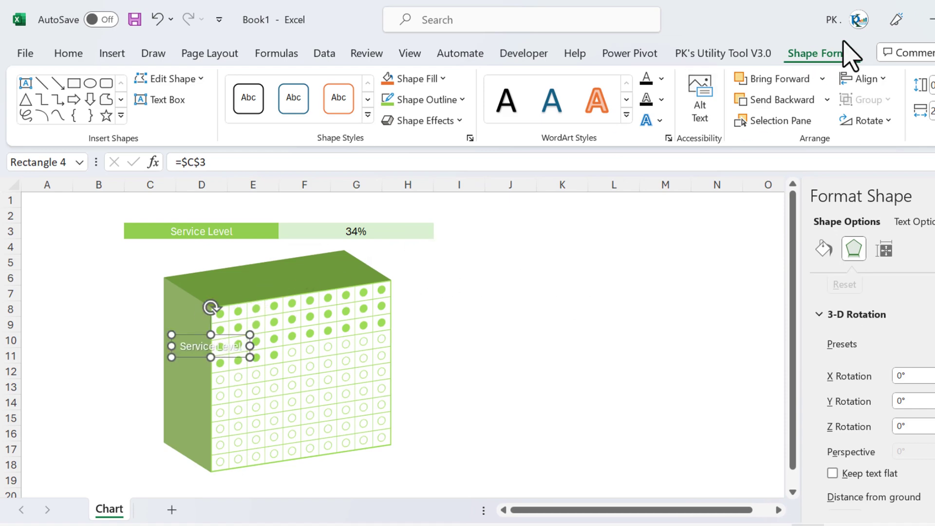
pyautogui.click(870, 121)
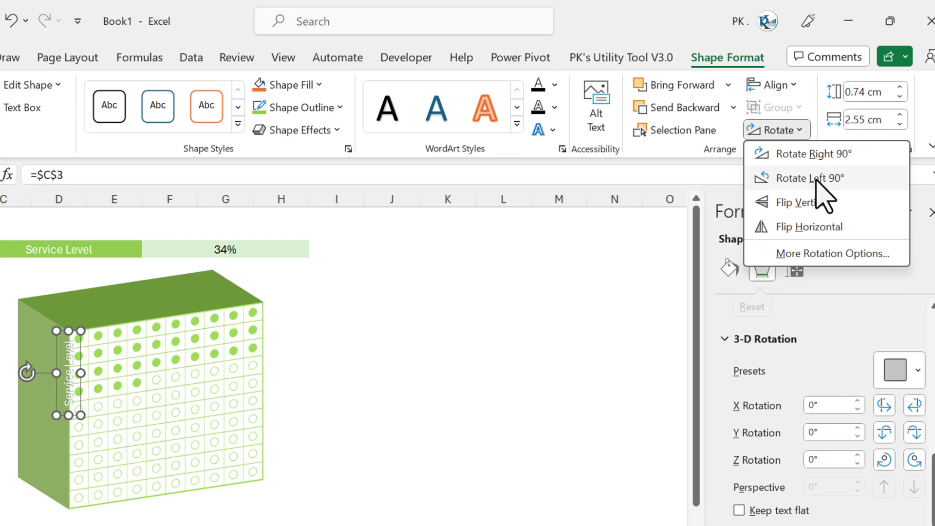
pyautogui.click(816, 179)
pyautogui.moveTo(46, 376); pyautogui.dragTo(23, 392)
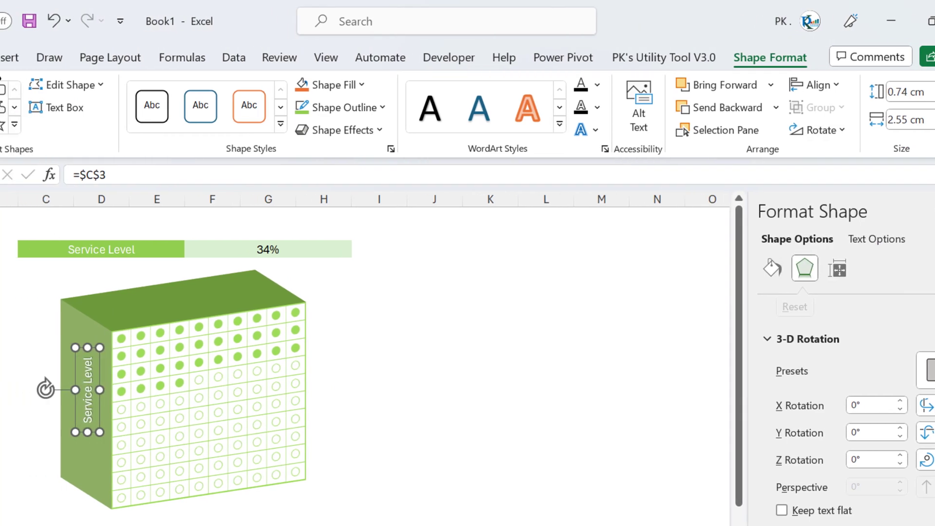
# Make the label bold at 20-point font size
pyautogui.click(1, 58)
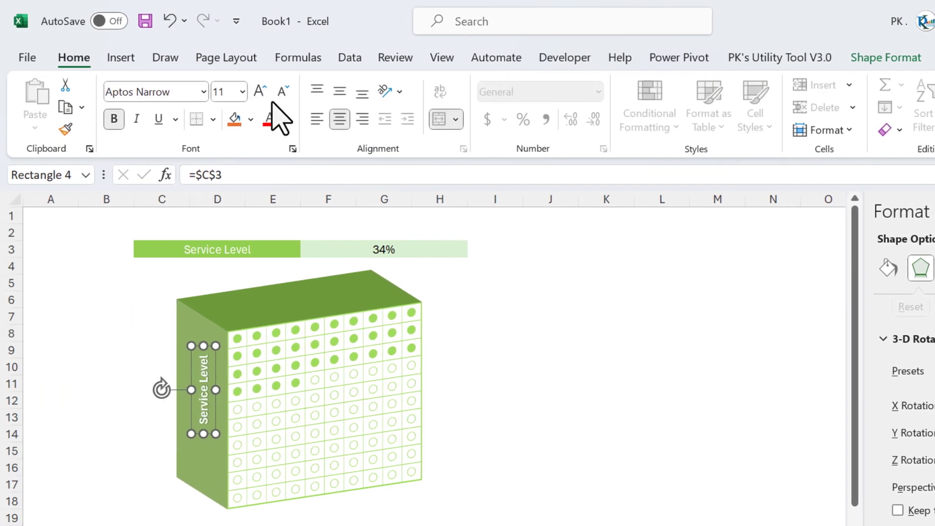
pyautogui.click(260, 91)
pyautogui.hotkey('ctrl', 'shift', '.')
pyautogui.hotkey('ctrl', 'shift', '.')
pyautogui.hotkey('ctrl', 'shift', '.')
pyautogui.hotkey('ctrl', 'shift', '.')
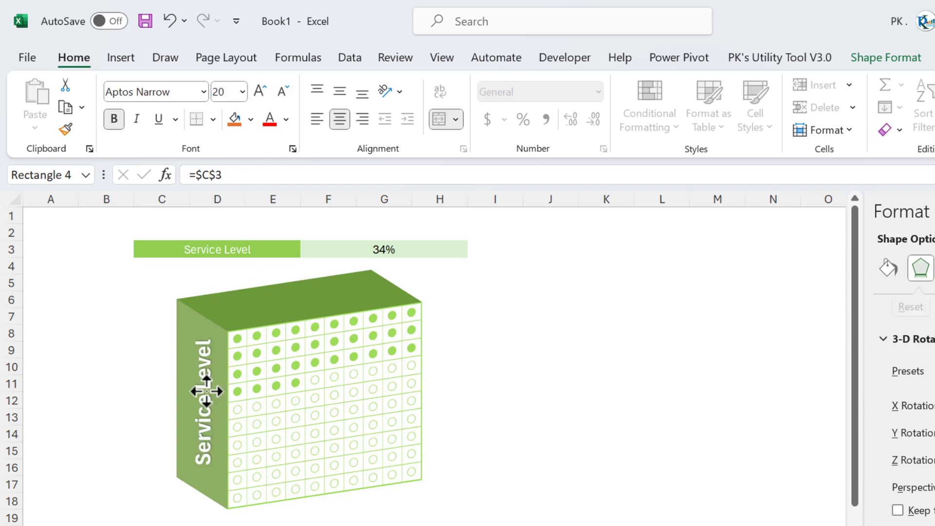
pyautogui.click(532, 382)
pyautogui.click(280, 245)
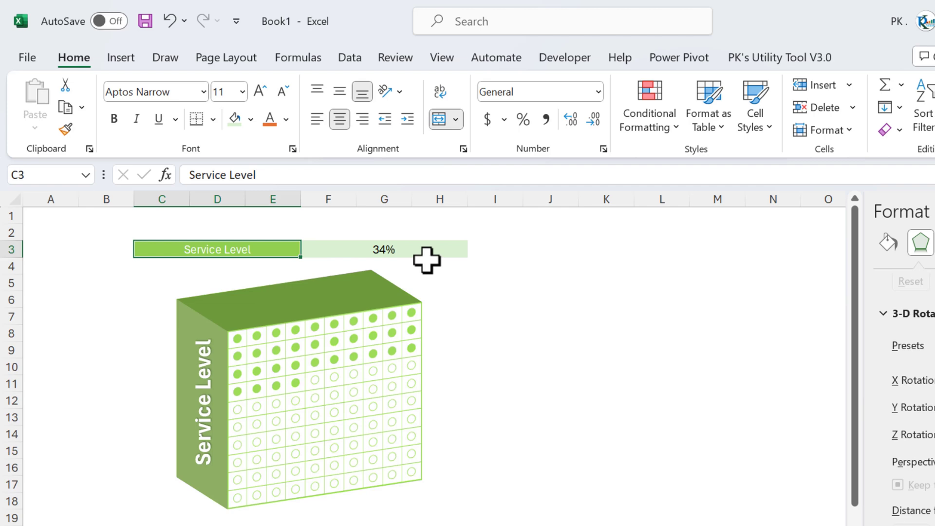
# Rename the C3 heading to 'Quality Score' so the side label updates
pyautogui.write('Quality Sc')
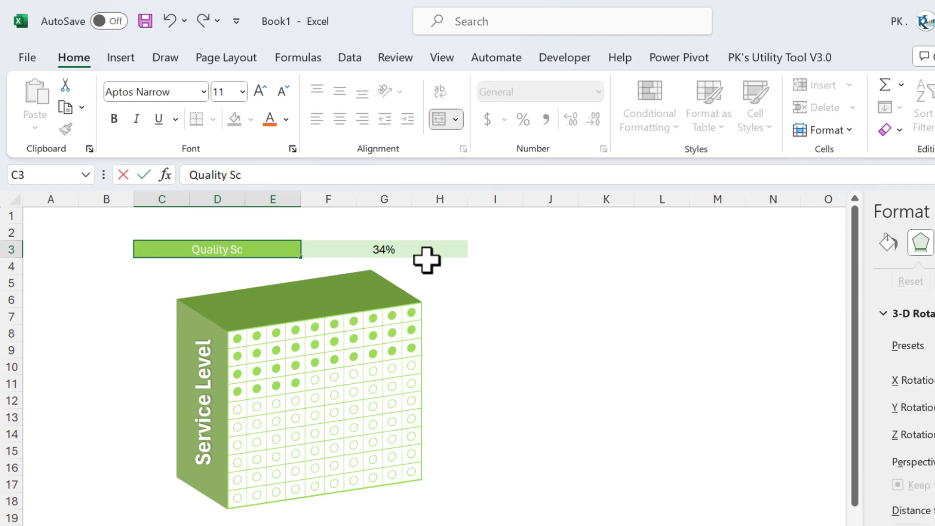
pyautogui.write('ore')
pyautogui.press('Return')
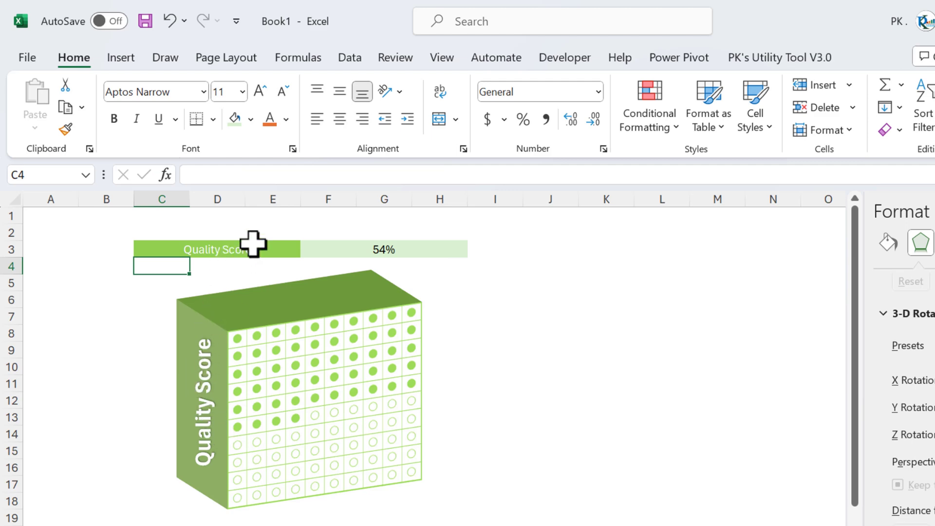
pyautogui.click(229, 246)
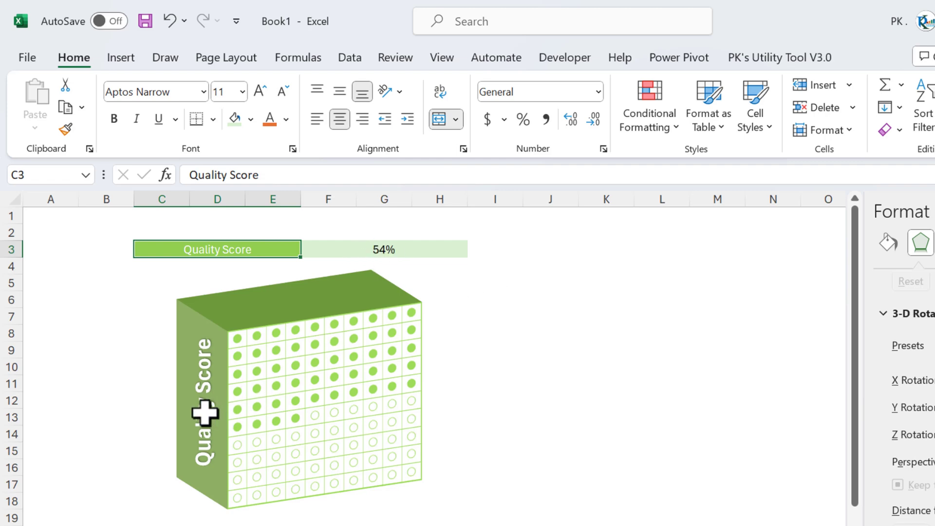
pyautogui.click(353, 247)
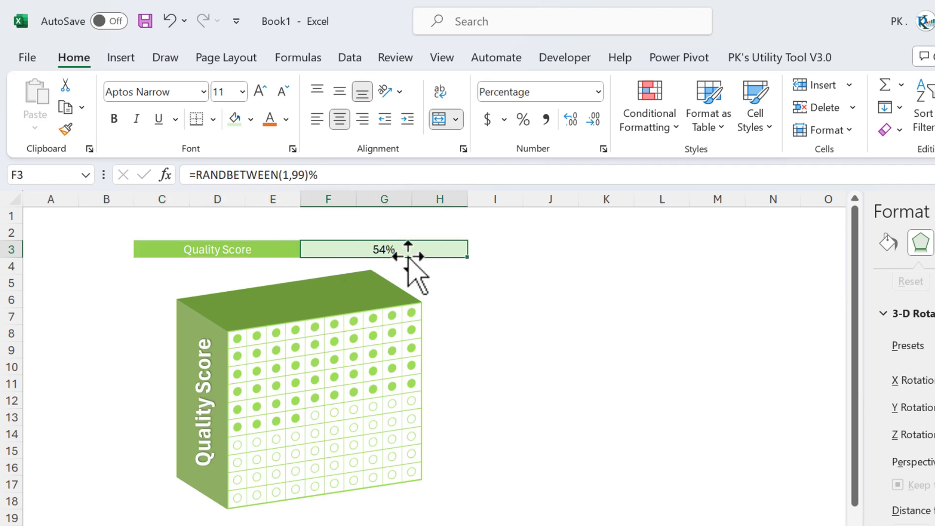
# Duplicate the Quality Score side label and move the copy right of the box
pyautogui.click(212, 420)
pyautogui.hotkey('ctrl', 'd')
pyautogui.moveTo(217, 430); pyautogui.dragTo(512, 384)
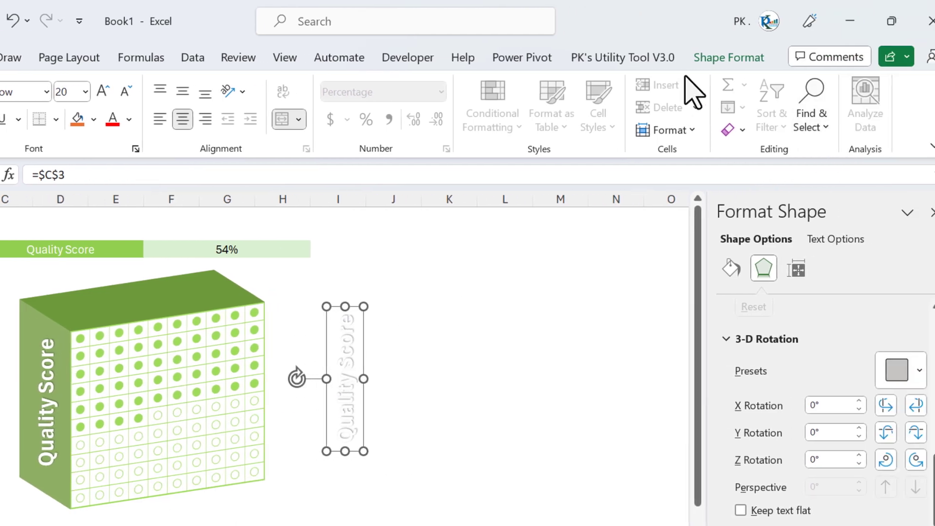
# Move the copied label onto the 3-D box's top face, leaving its rotation unchanged
pyautogui.click(729, 57)
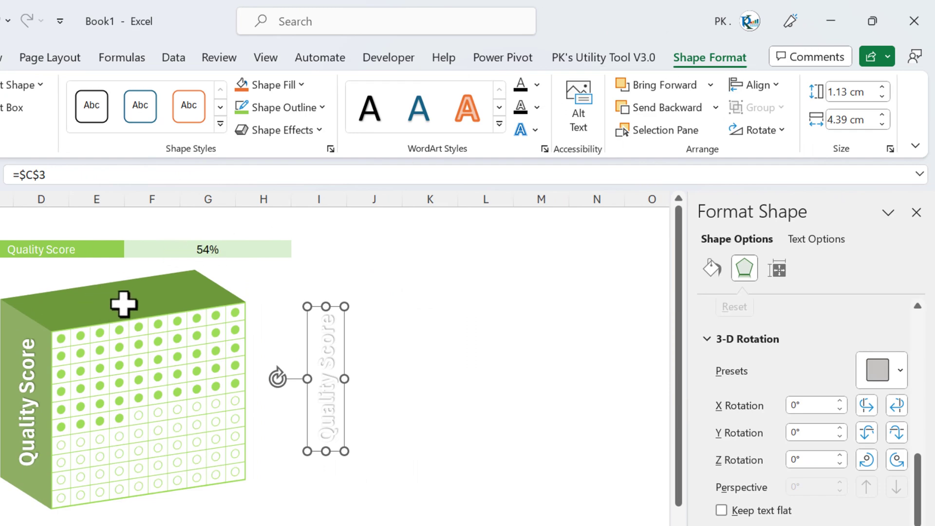
pyautogui.click(762, 130)
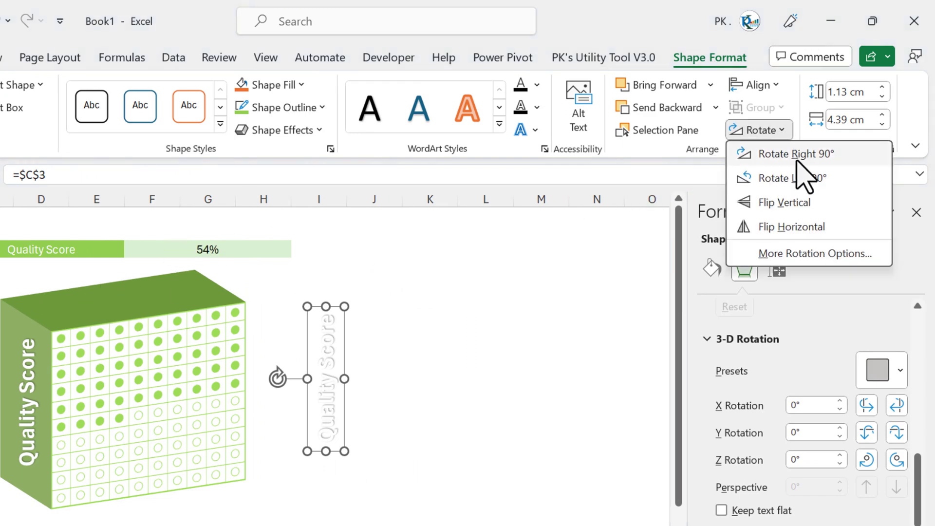
pyautogui.click(309, 370)
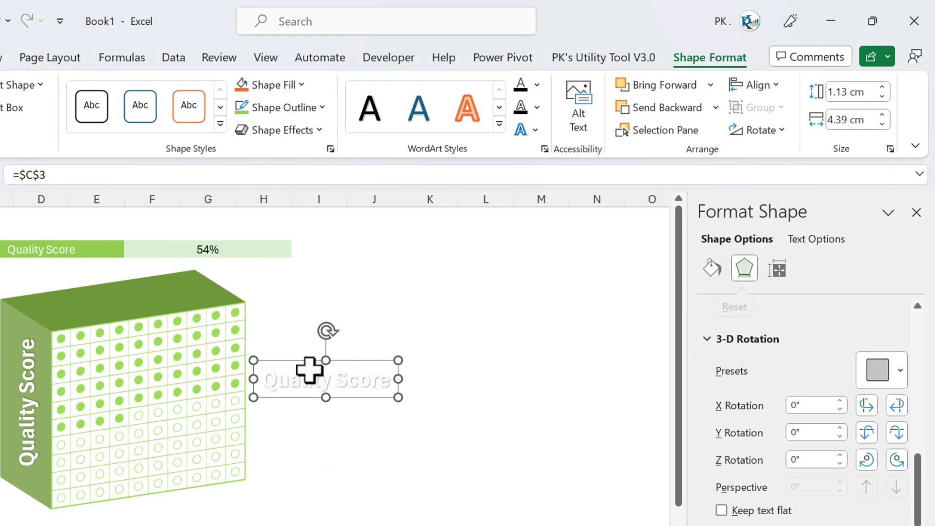
pyautogui.moveTo(362, 383); pyautogui.dragTo(169, 297)
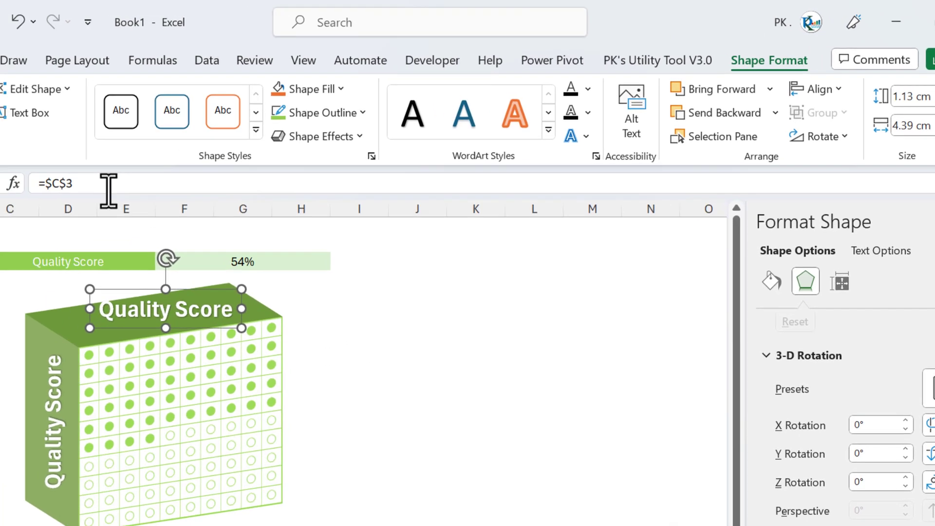
# Relink the top-face label to =$F$3 so it shows 54%
pyautogui.tripleClick(53, 188)
pyautogui.write('=')
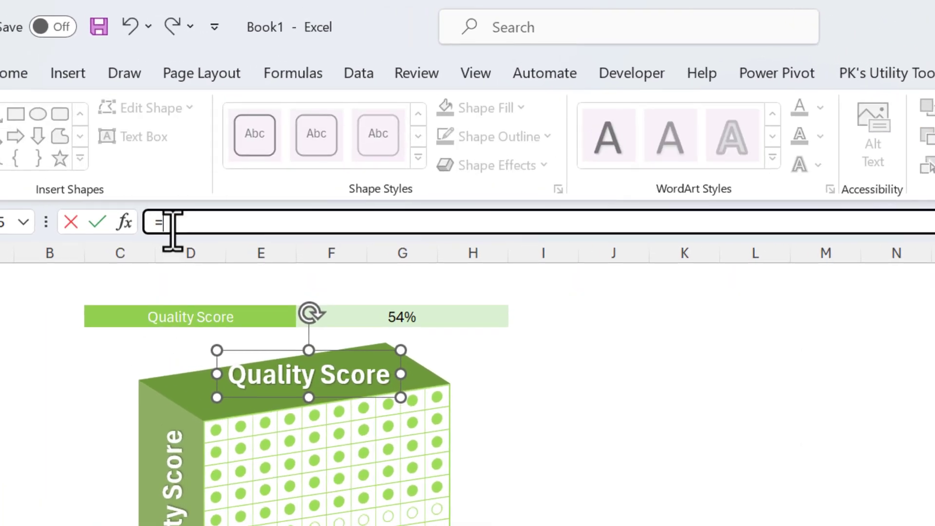
pyautogui.click(426, 318)
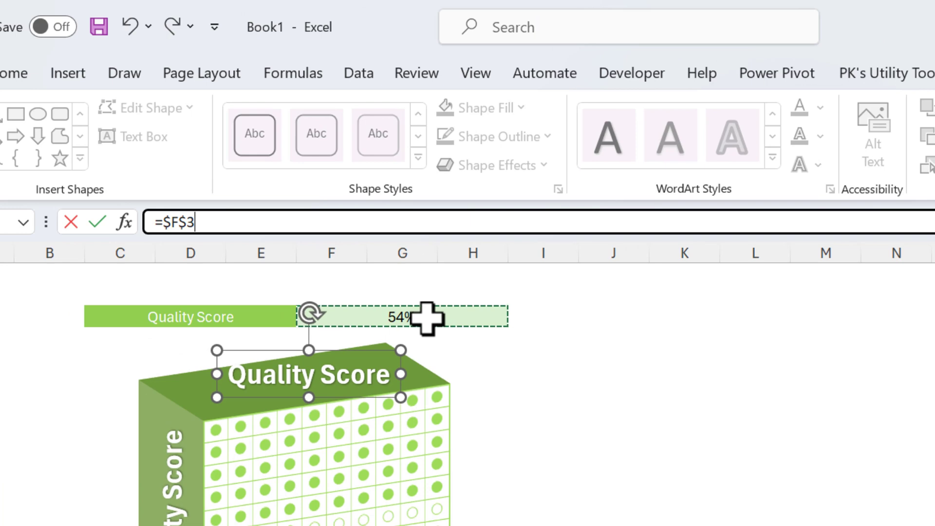
pyautogui.press('Return')
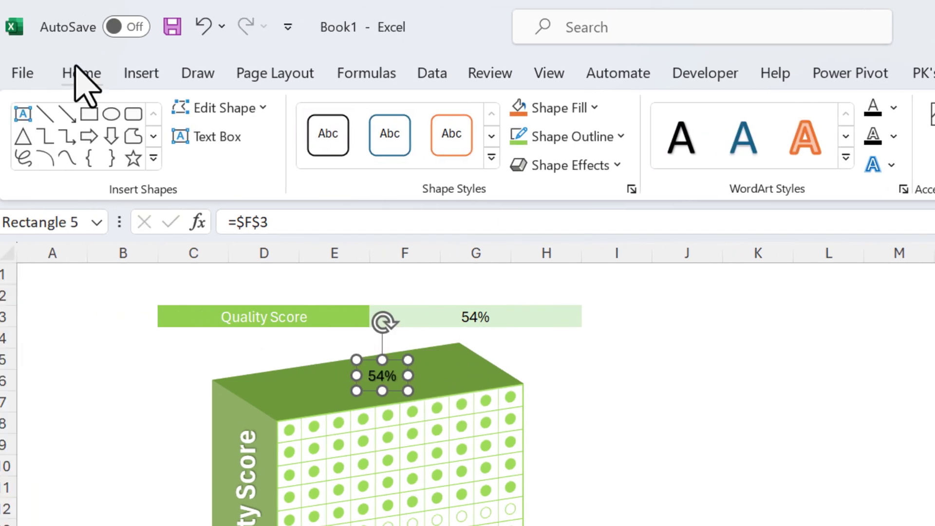
# Enlarge the 54% label to font size 40 and move it higher on the top face
pyautogui.click(9, 73)
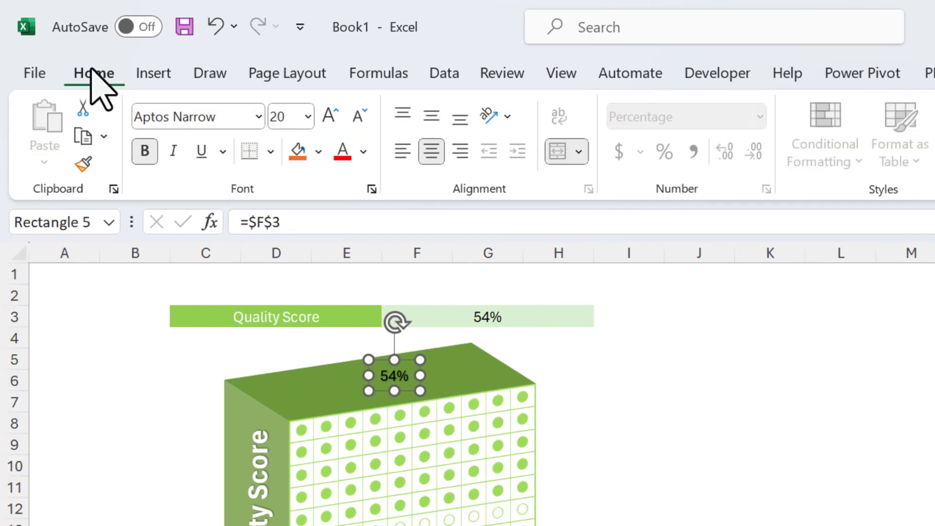
pyautogui.doubleClick(336, 118)
pyautogui.click(336, 118)
pyautogui.doubleClick(336, 119)
pyautogui.doubleClick(336, 119)
pyautogui.doubleClick(336, 119)
pyautogui.click(336, 118)
pyautogui.click(336, 119)
pyautogui.moveTo(409, 397); pyautogui.dragTo(409, 375)
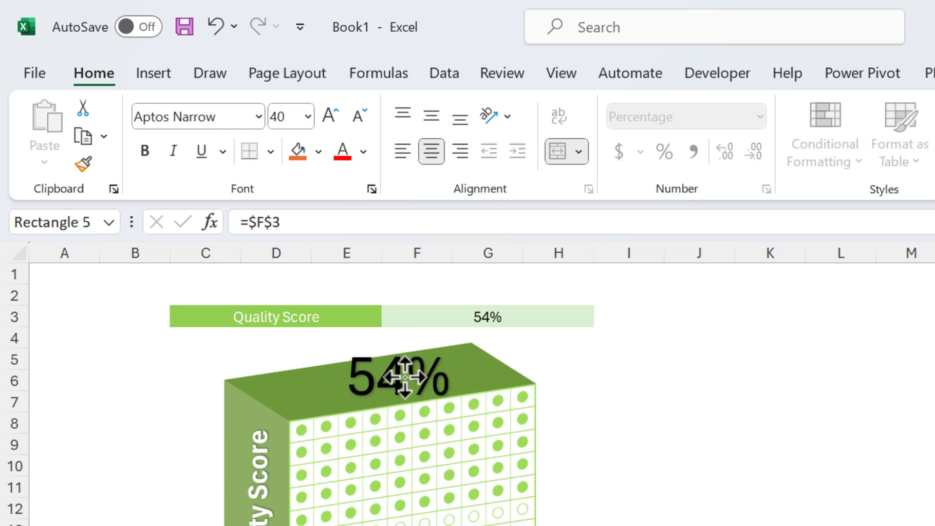
# Make the 54% text bold and white
pyautogui.click(145, 150)
pyautogui.click(364, 152)
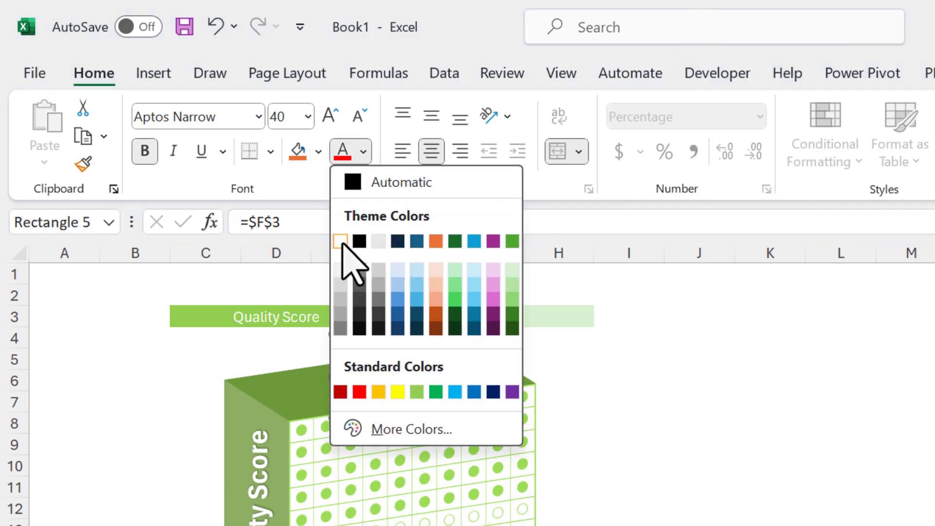
pyautogui.click(342, 241)
# Apply the Off Axis 1: Top 3-D rotation so the 54% label lies across the top face
pyautogui.click(394, 381)
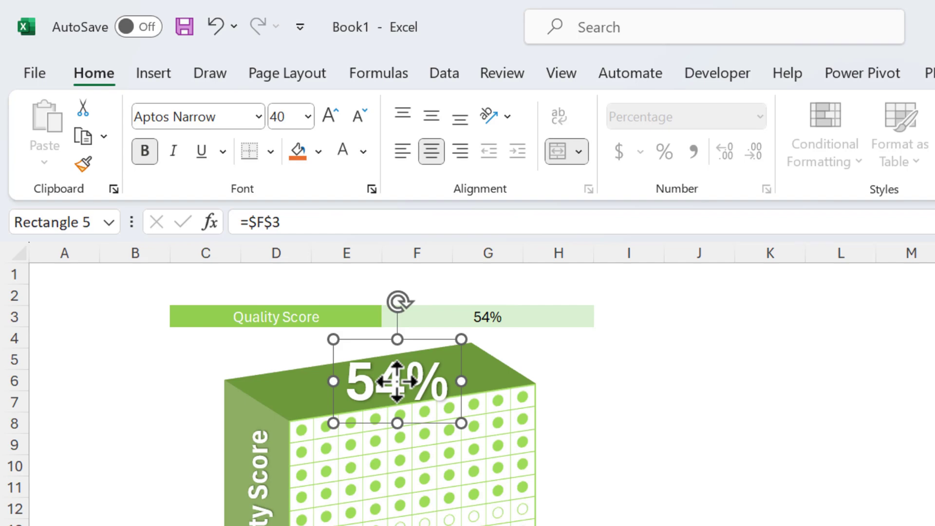
pyautogui.rightClick(394, 380)
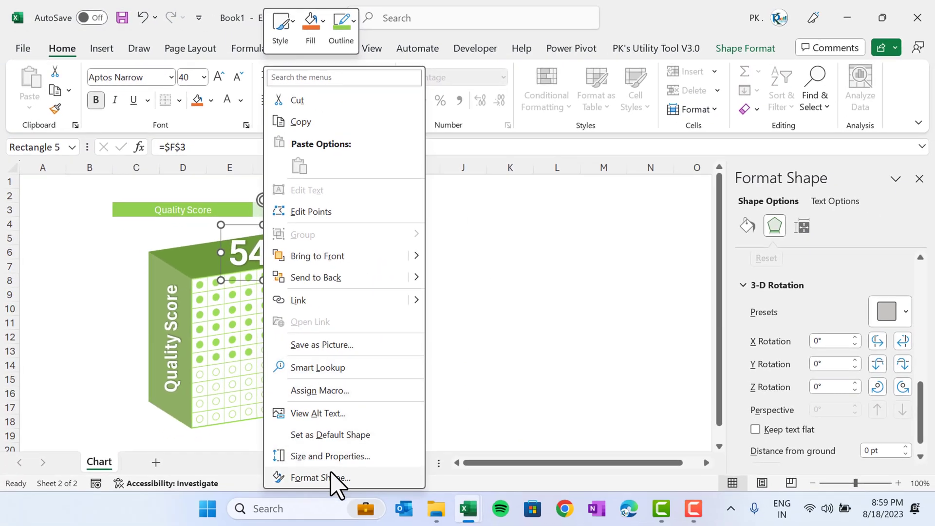
pyautogui.click(332, 478)
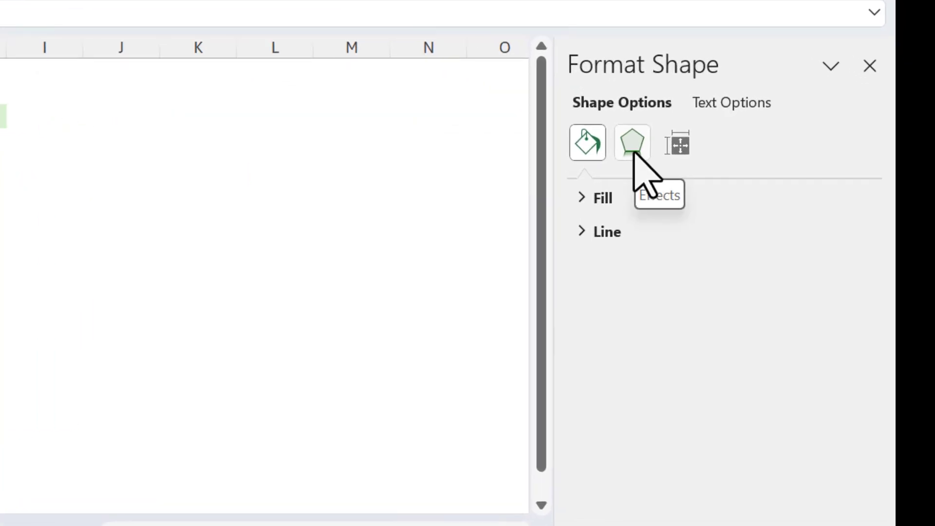
pyautogui.click(635, 152)
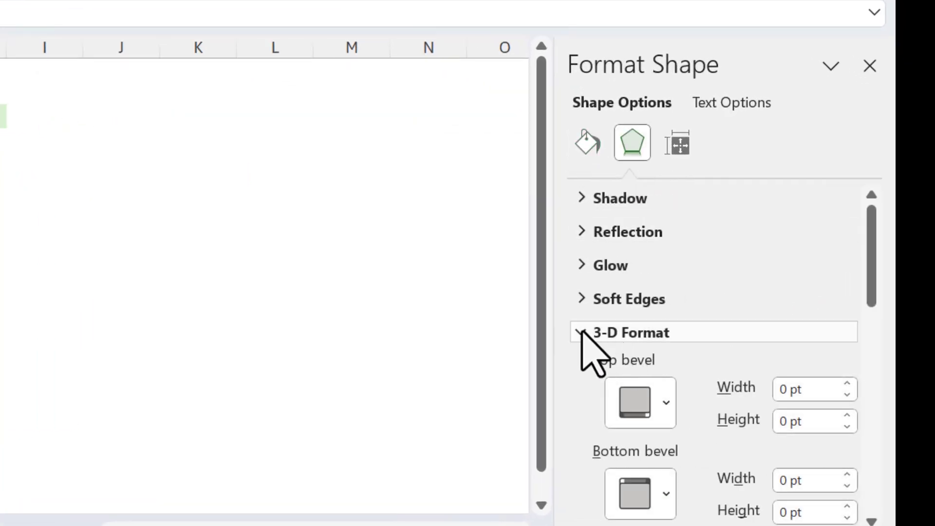
pyautogui.click(580, 332)
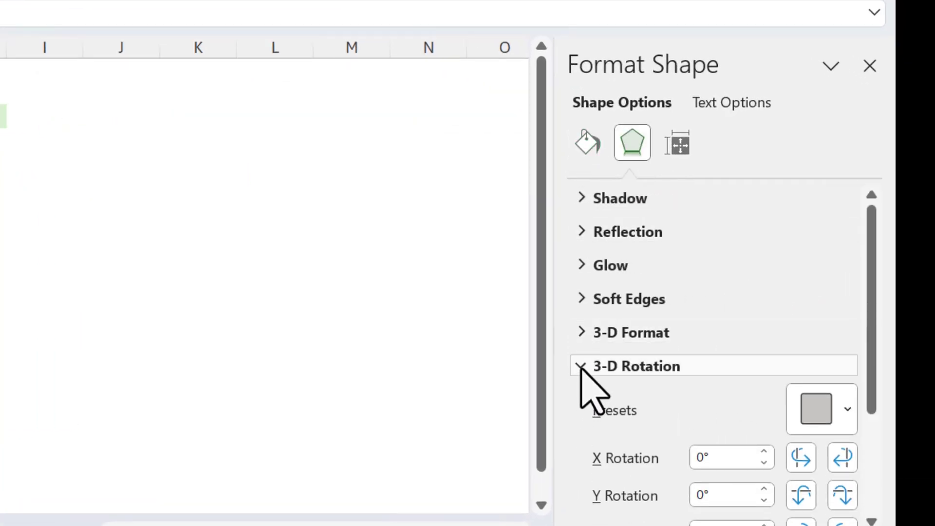
pyautogui.moveTo(879, 310); pyautogui.dragTo(878, 361)
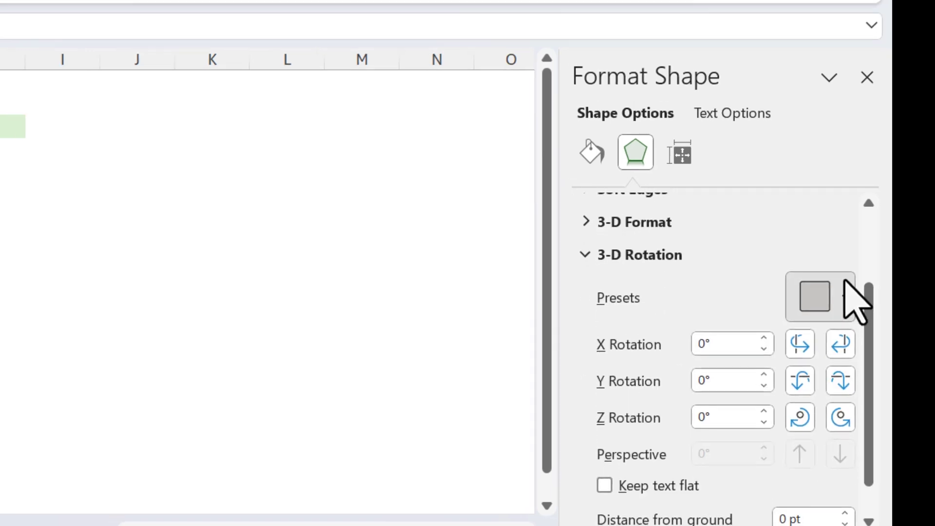
pyautogui.click(843, 292)
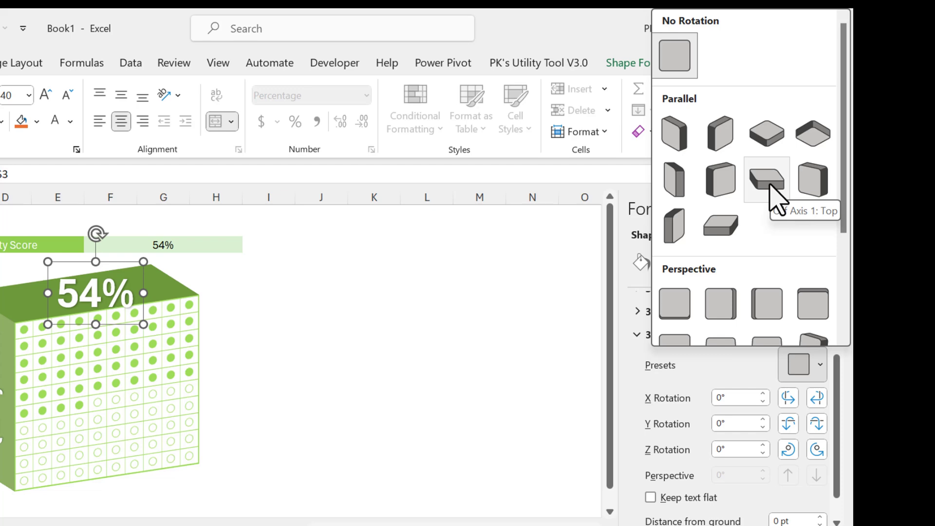
pyautogui.click(775, 197)
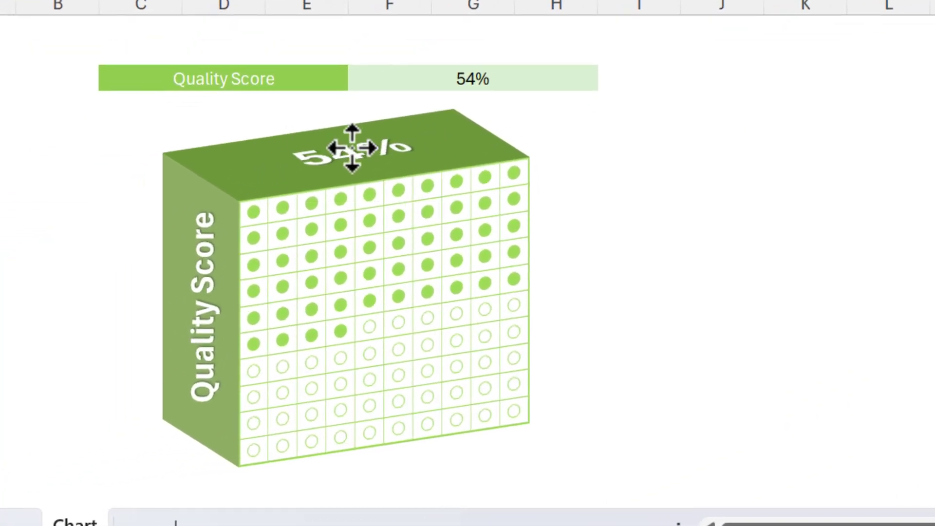
# Select the 54% label, the Quality Score side label and the dot grid together
pyautogui.click(359, 148)
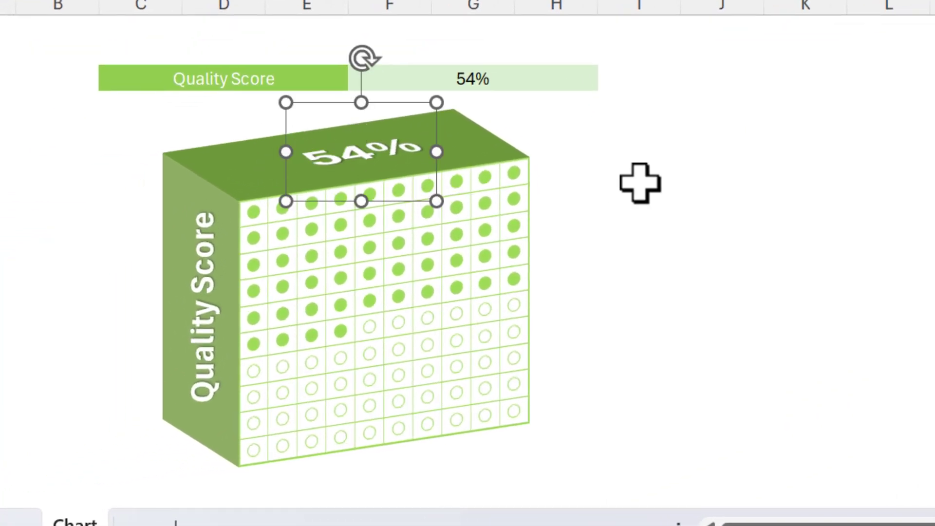
pyautogui.click(731, 187)
pyautogui.press('Left')
pyautogui.click(348, 147)
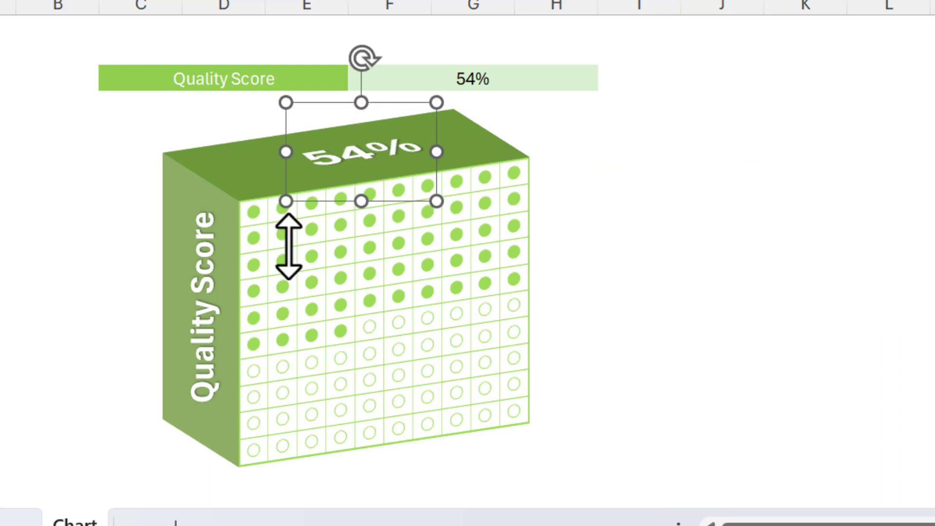
pyautogui.keyDown('ctrl'); pyautogui.click(229, 258); pyautogui.keyUp('ctrl')
pyautogui.keyDown('ctrl'); pyautogui.click(334, 234); pyautogui.keyUp('ctrl')
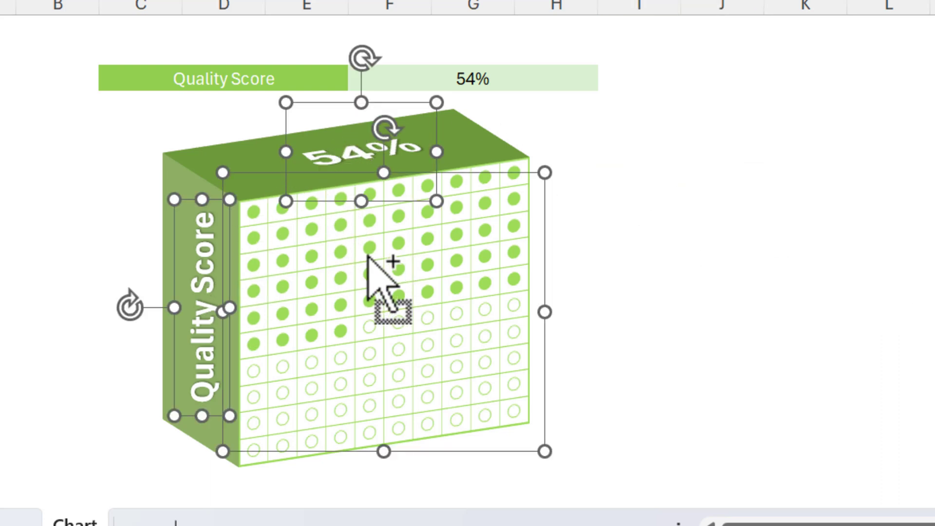
# Group the percentage label, side label and dot grid into a single object
pyautogui.rightClick(347, 261)
pyautogui.moveTo(441, 202)
pyautogui.click(691, 203)
pyautogui.click(776, 230)
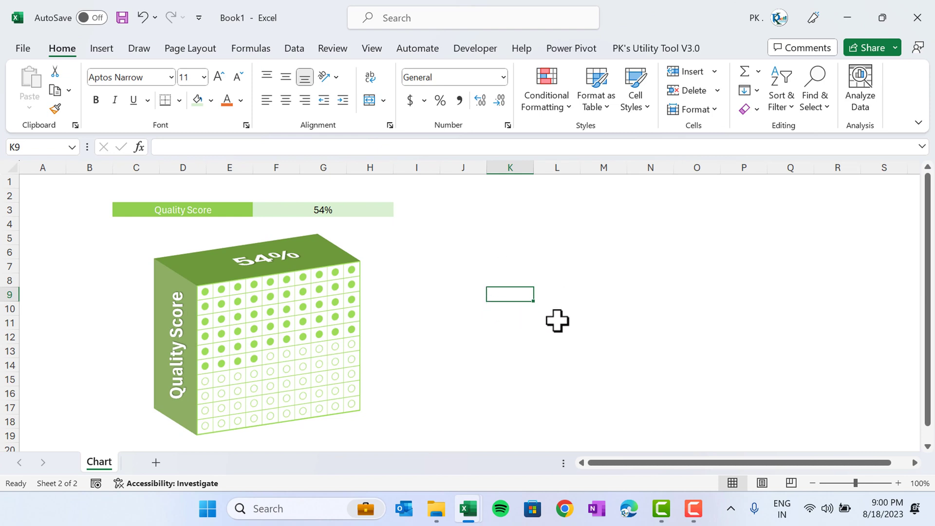
# Recalculate with F9 until the Quality Score, top label and dot grid update to 67%
pyautogui.press('F9')
pyautogui.press('F9')
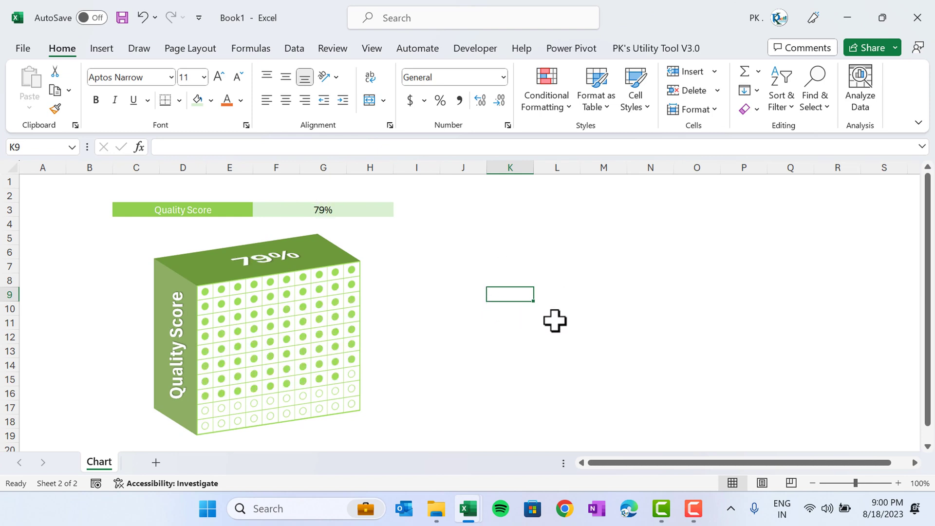
pyautogui.press('F9')
pyautogui.press('F9')
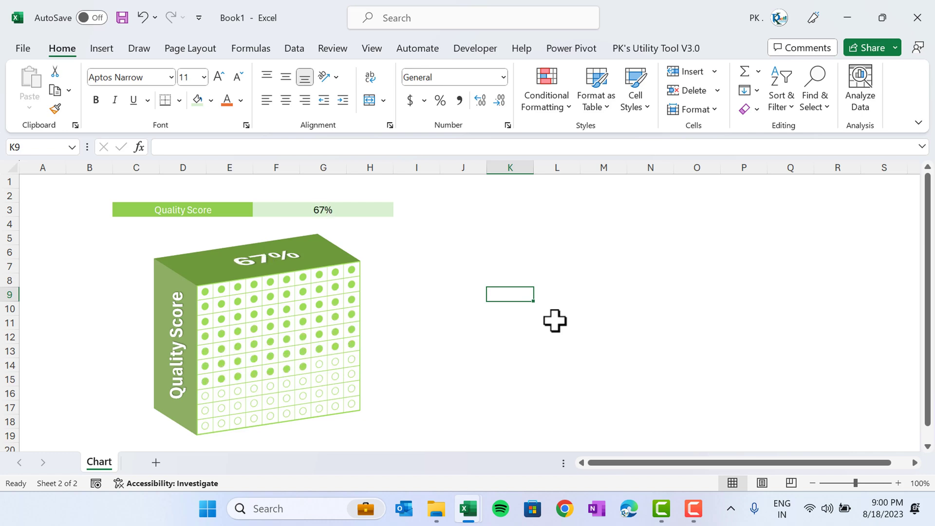
pyautogui.press('F9')
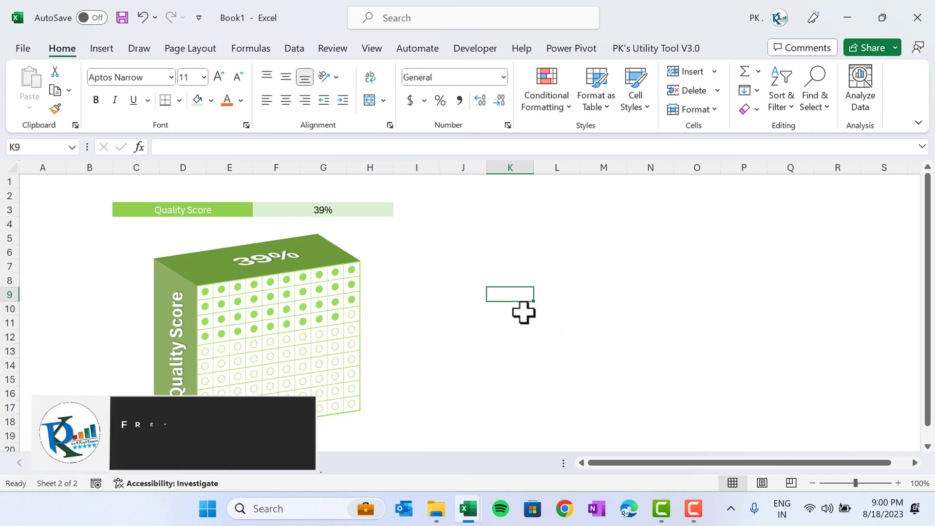